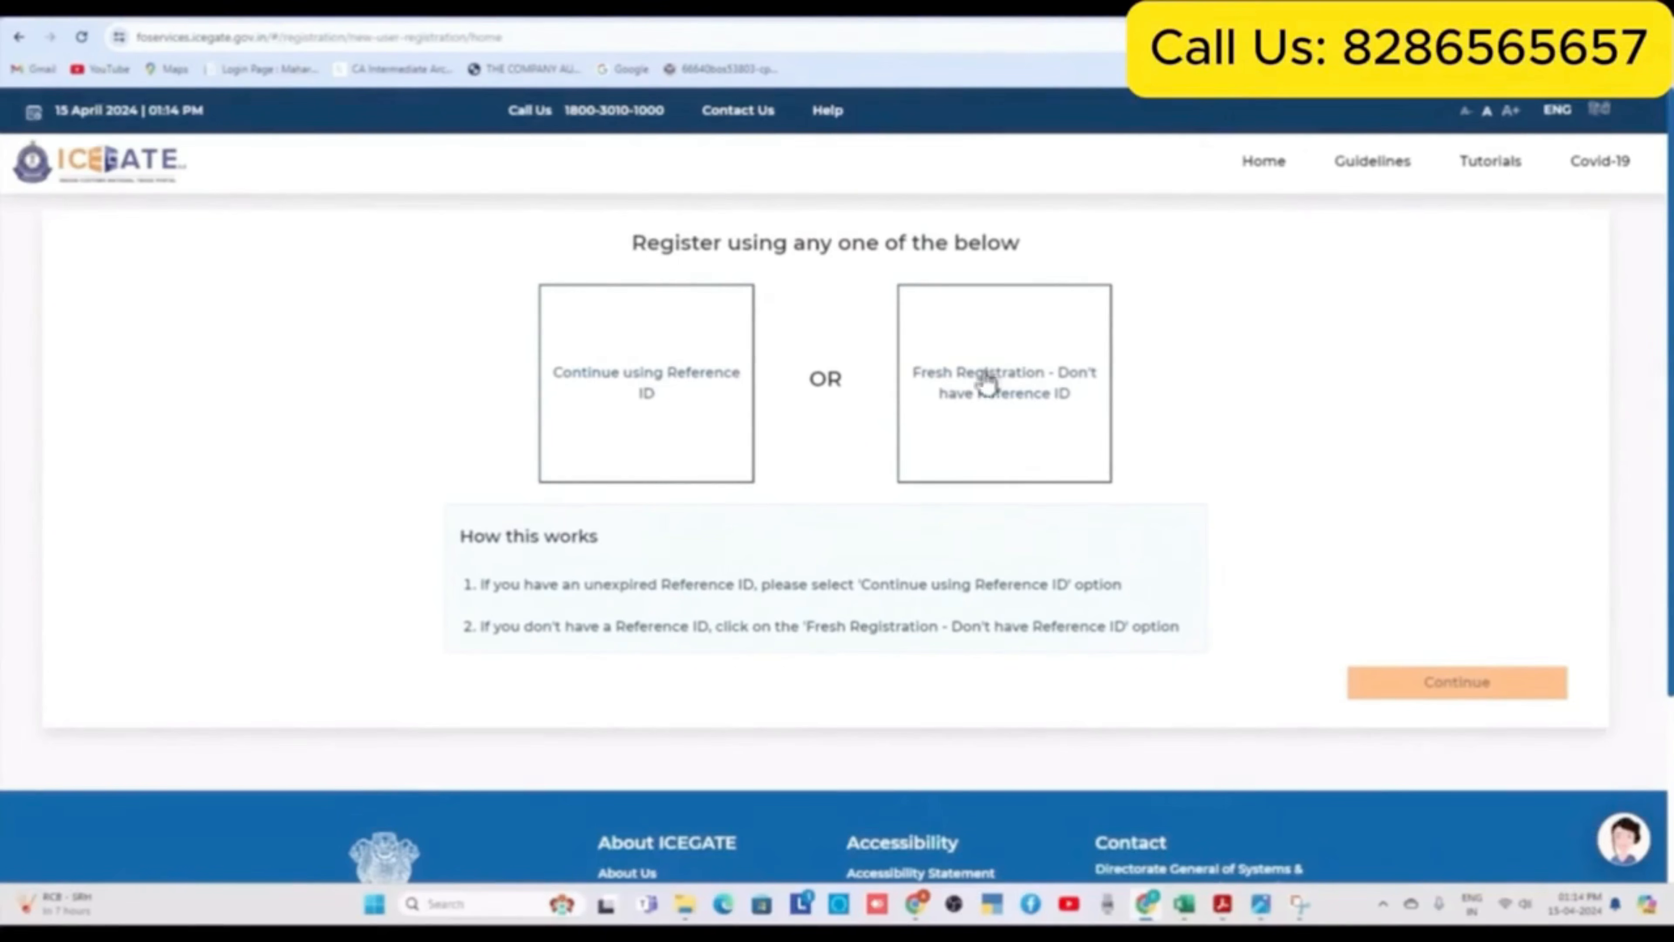
Start a fresh registration without a reference ID and choose the Importer/Exporter role.
left_click(1019, 384)
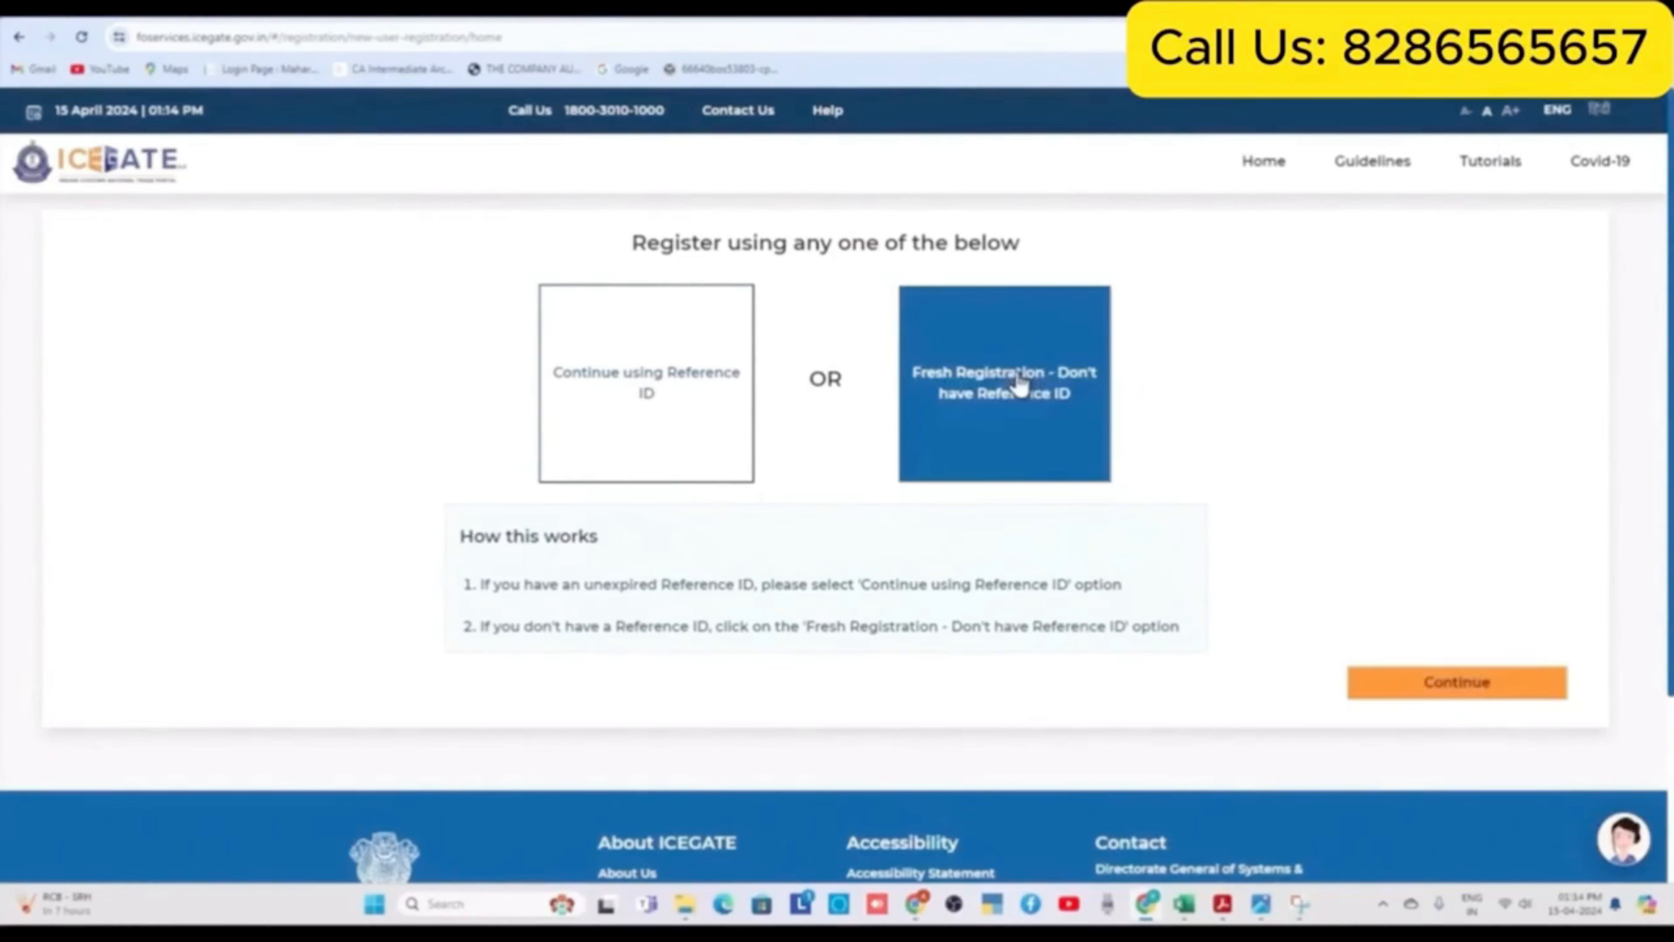
left_click(1443, 683)
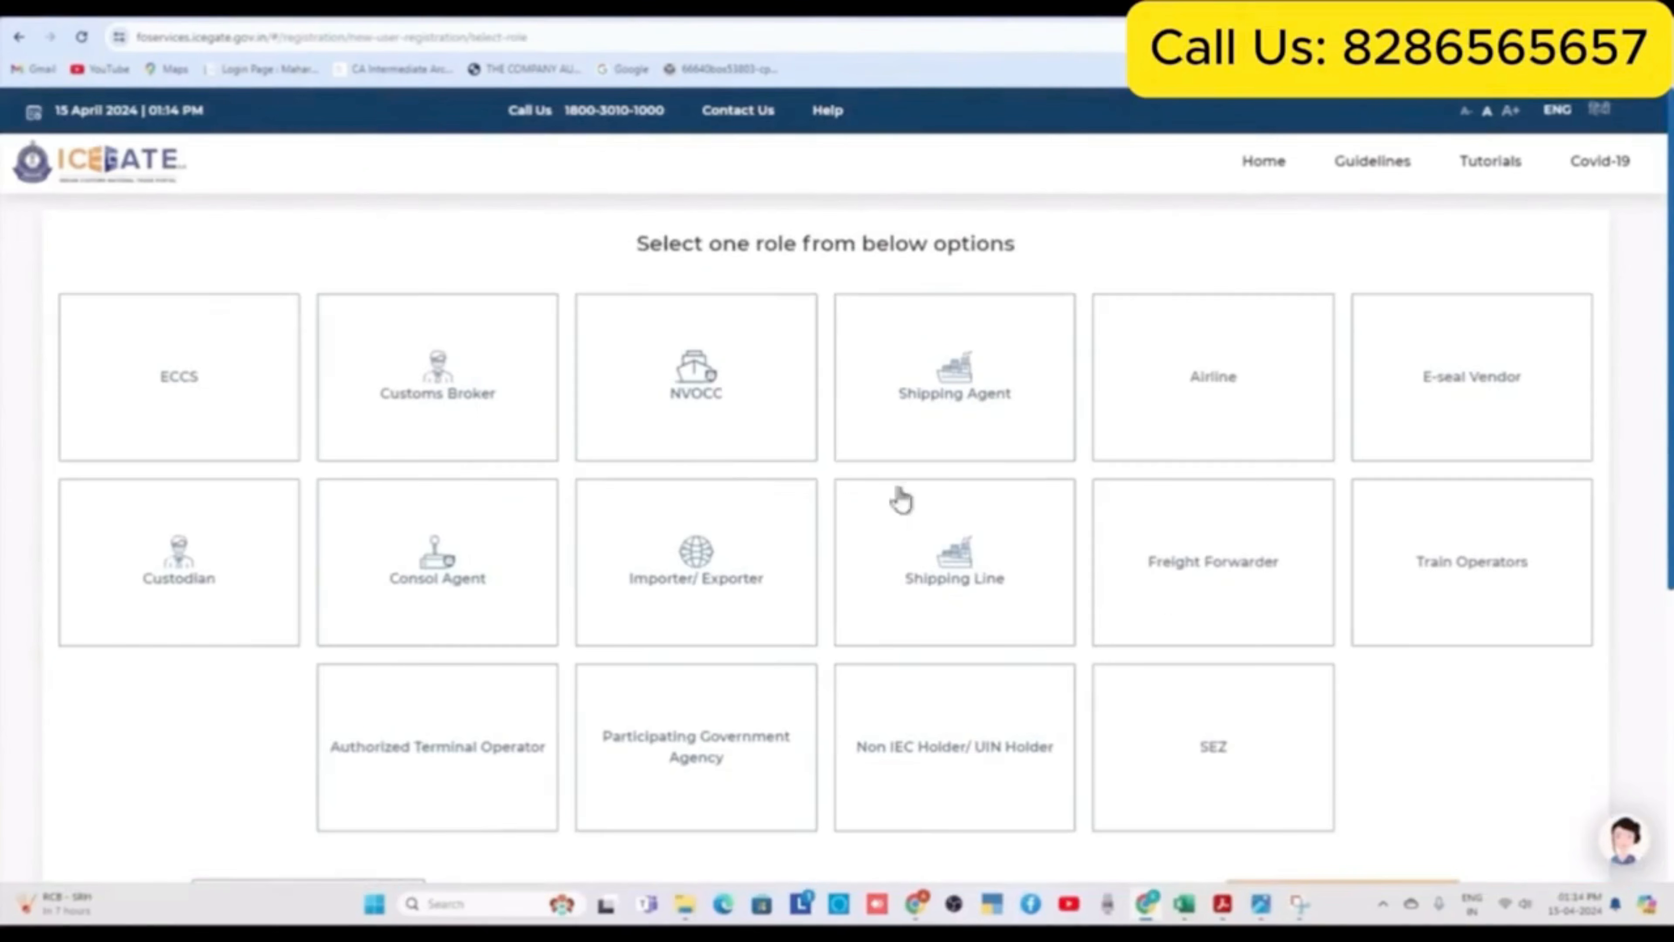
left_click(658, 586)
scroll(1499, 601, "down", 5)
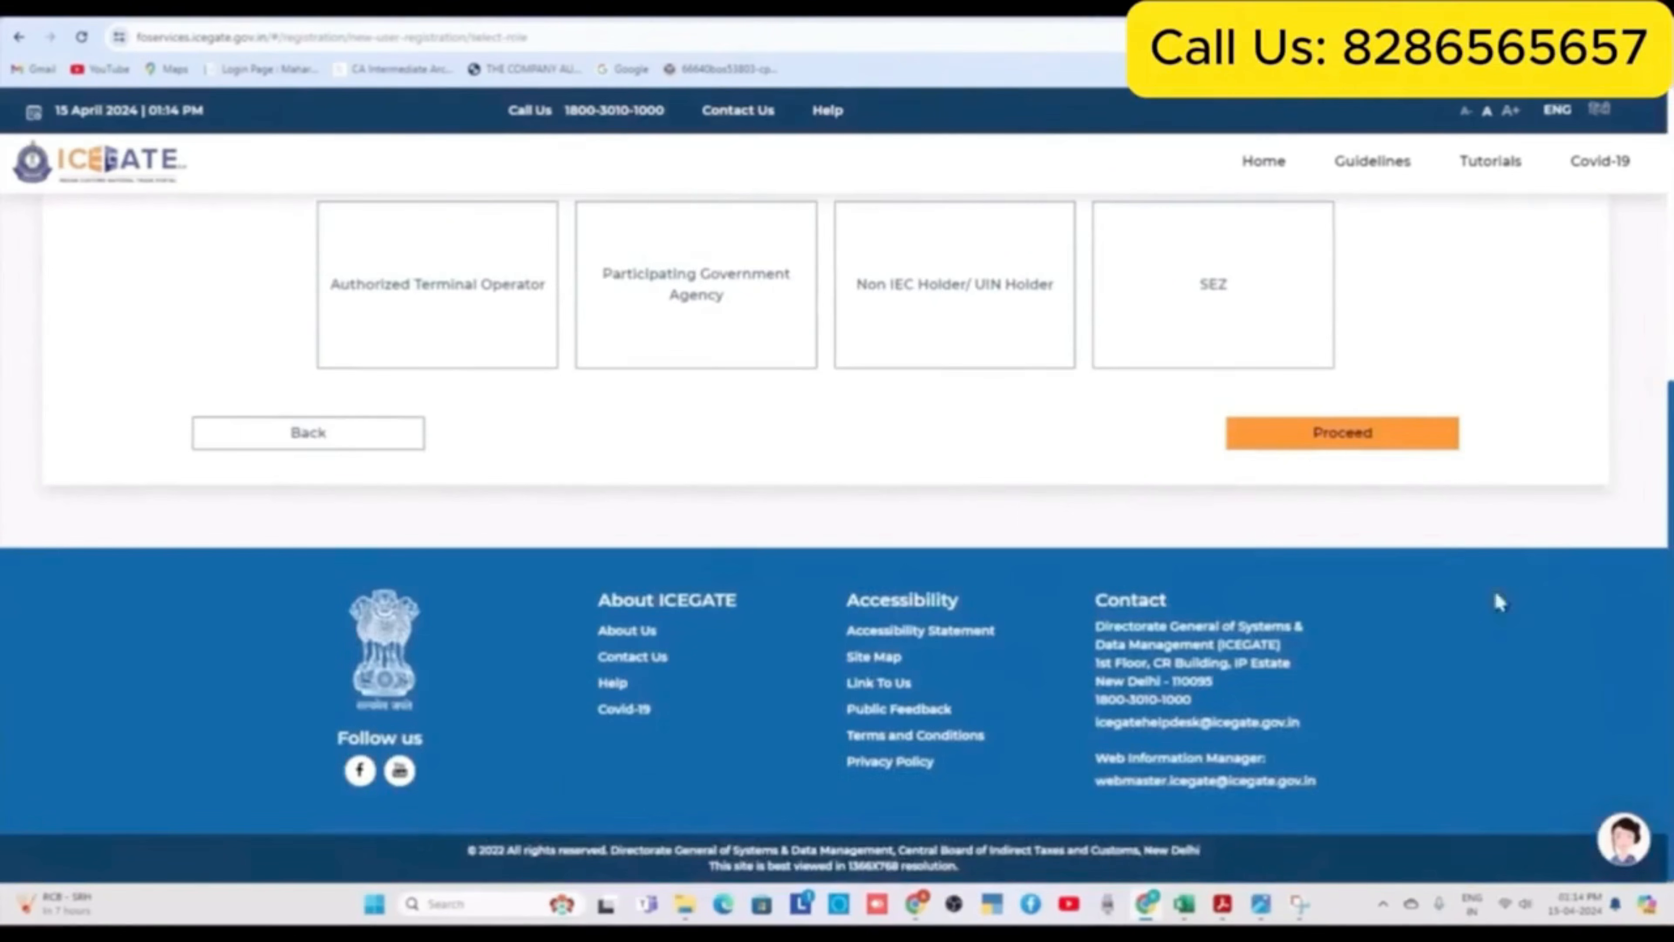
left_click(1301, 435)
Submit the organisation's IEC code and GSTIN, and confirm the communication details listed under the IE code.
left_click(426, 365)
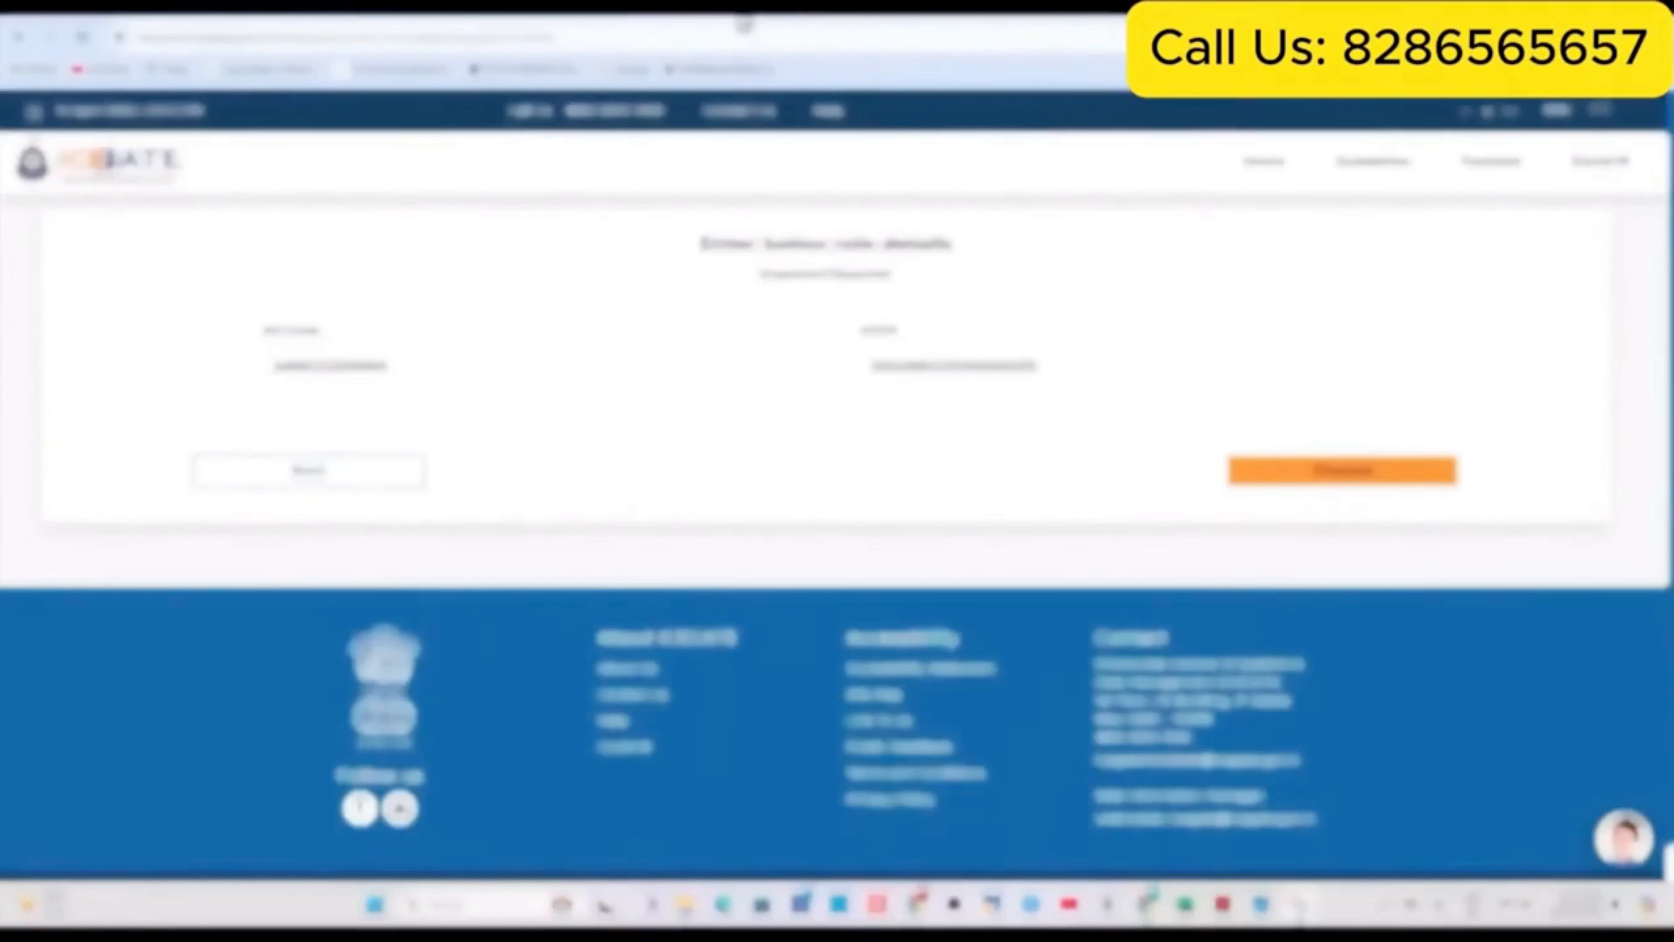
left_click(1298, 471)
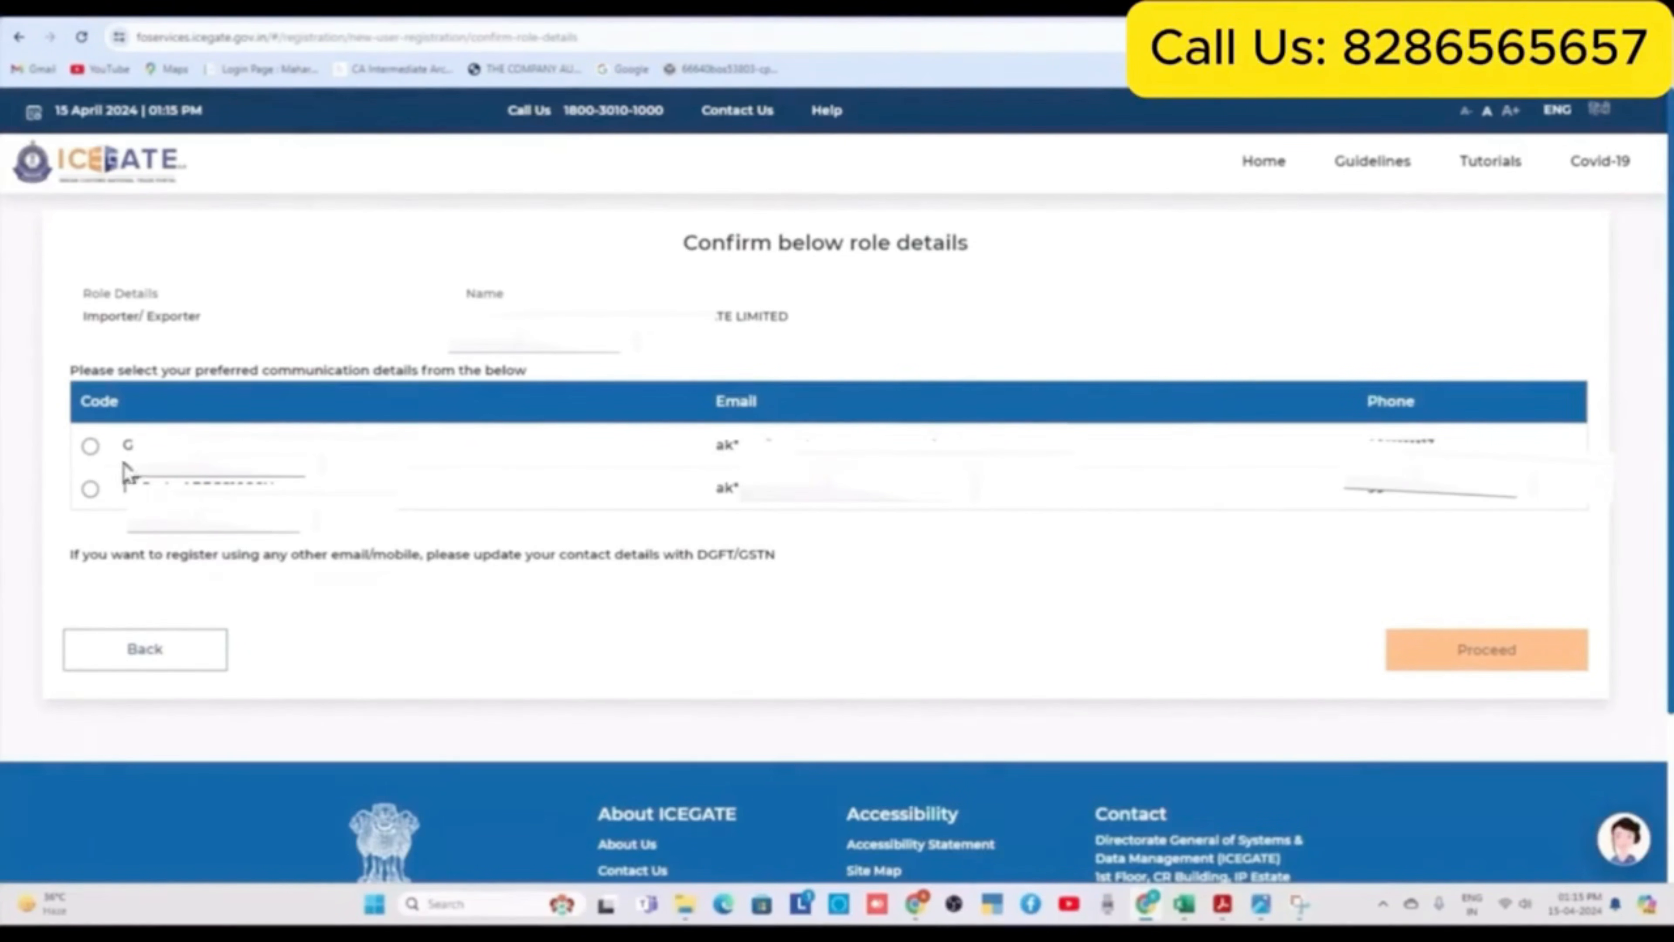
left_click(90, 489)
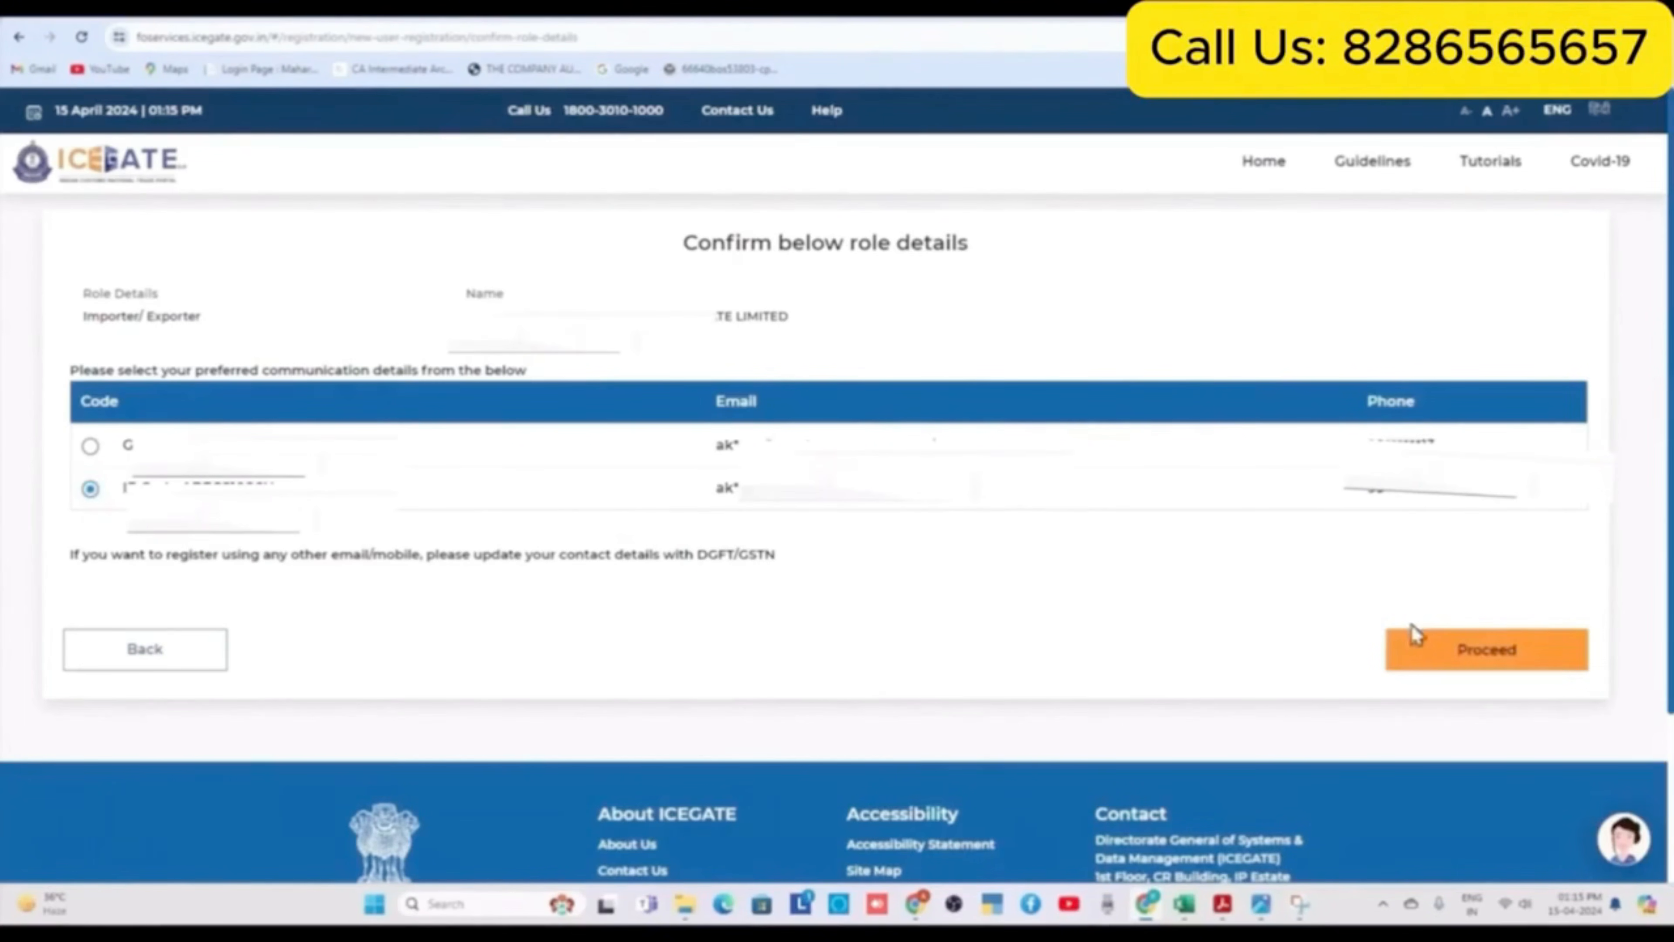
left_click(1487, 653)
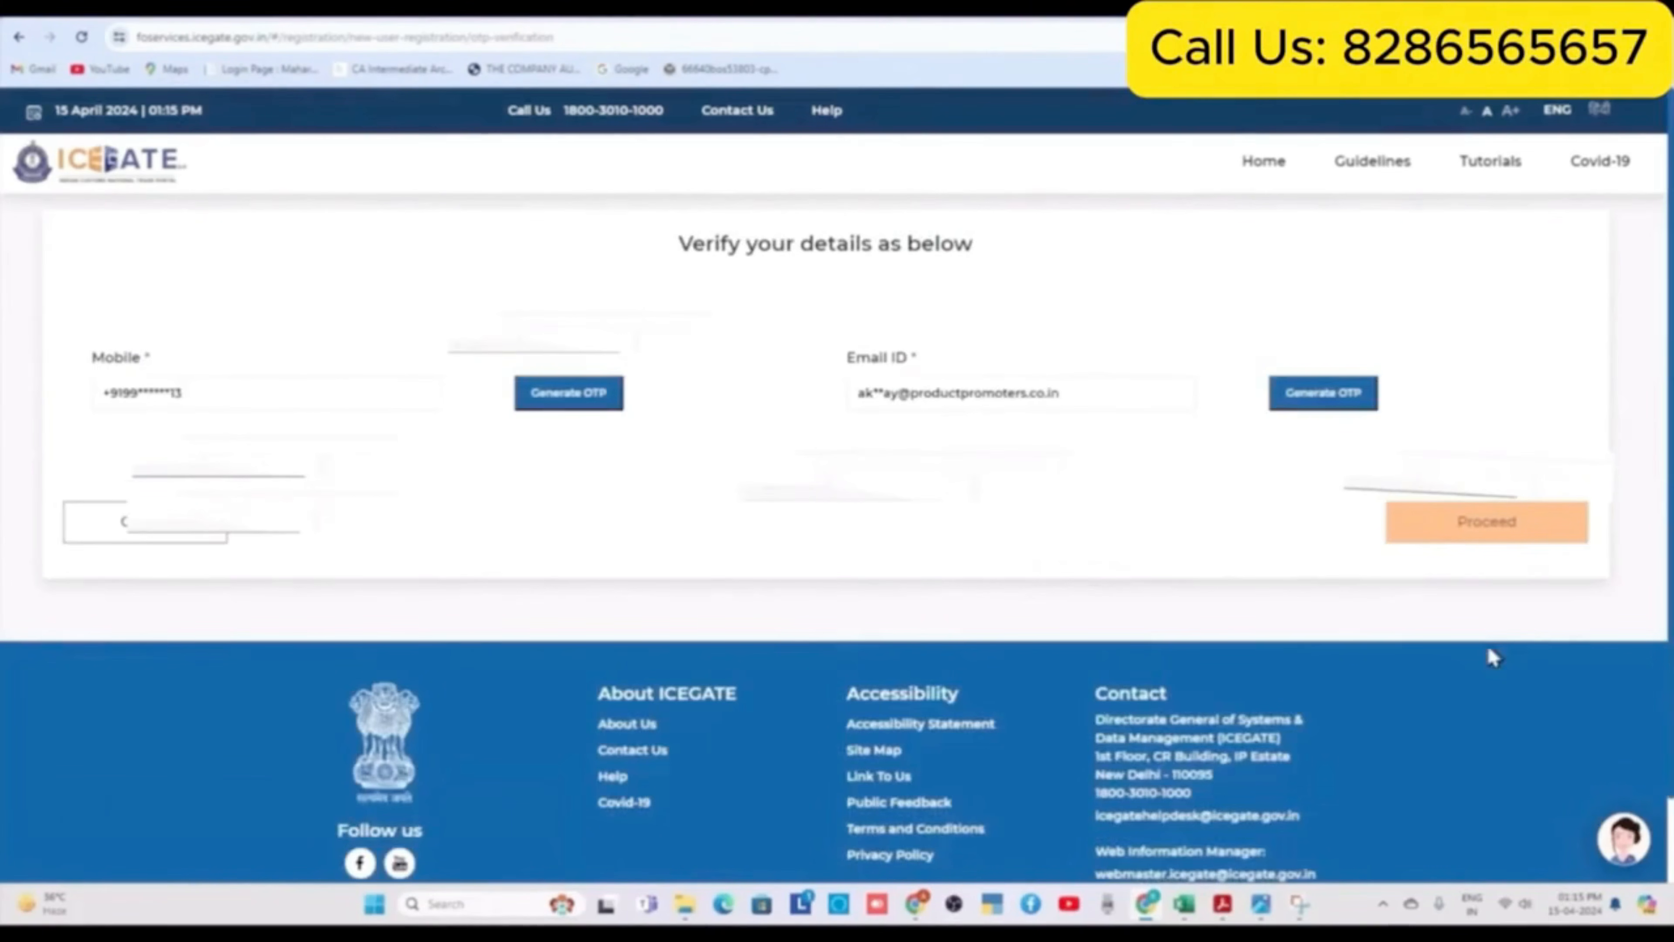
Generate and enter the OTPs for the mobile number and email ID to verify both, and proceed.
left_click(553, 396)
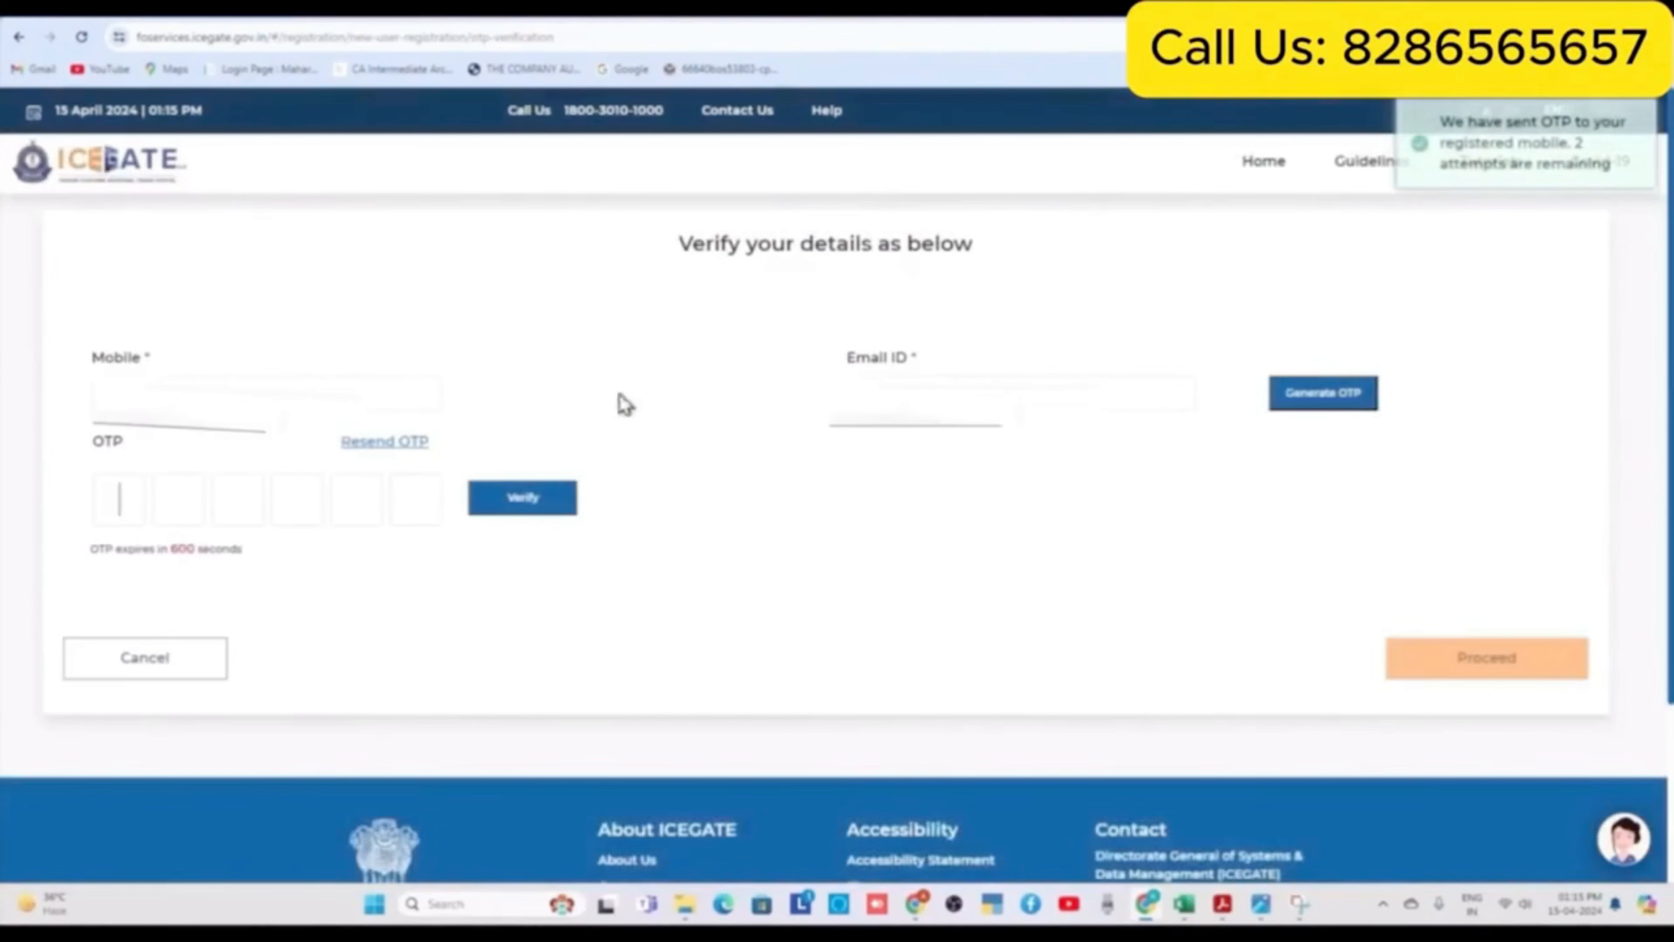
left_click(1365, 398)
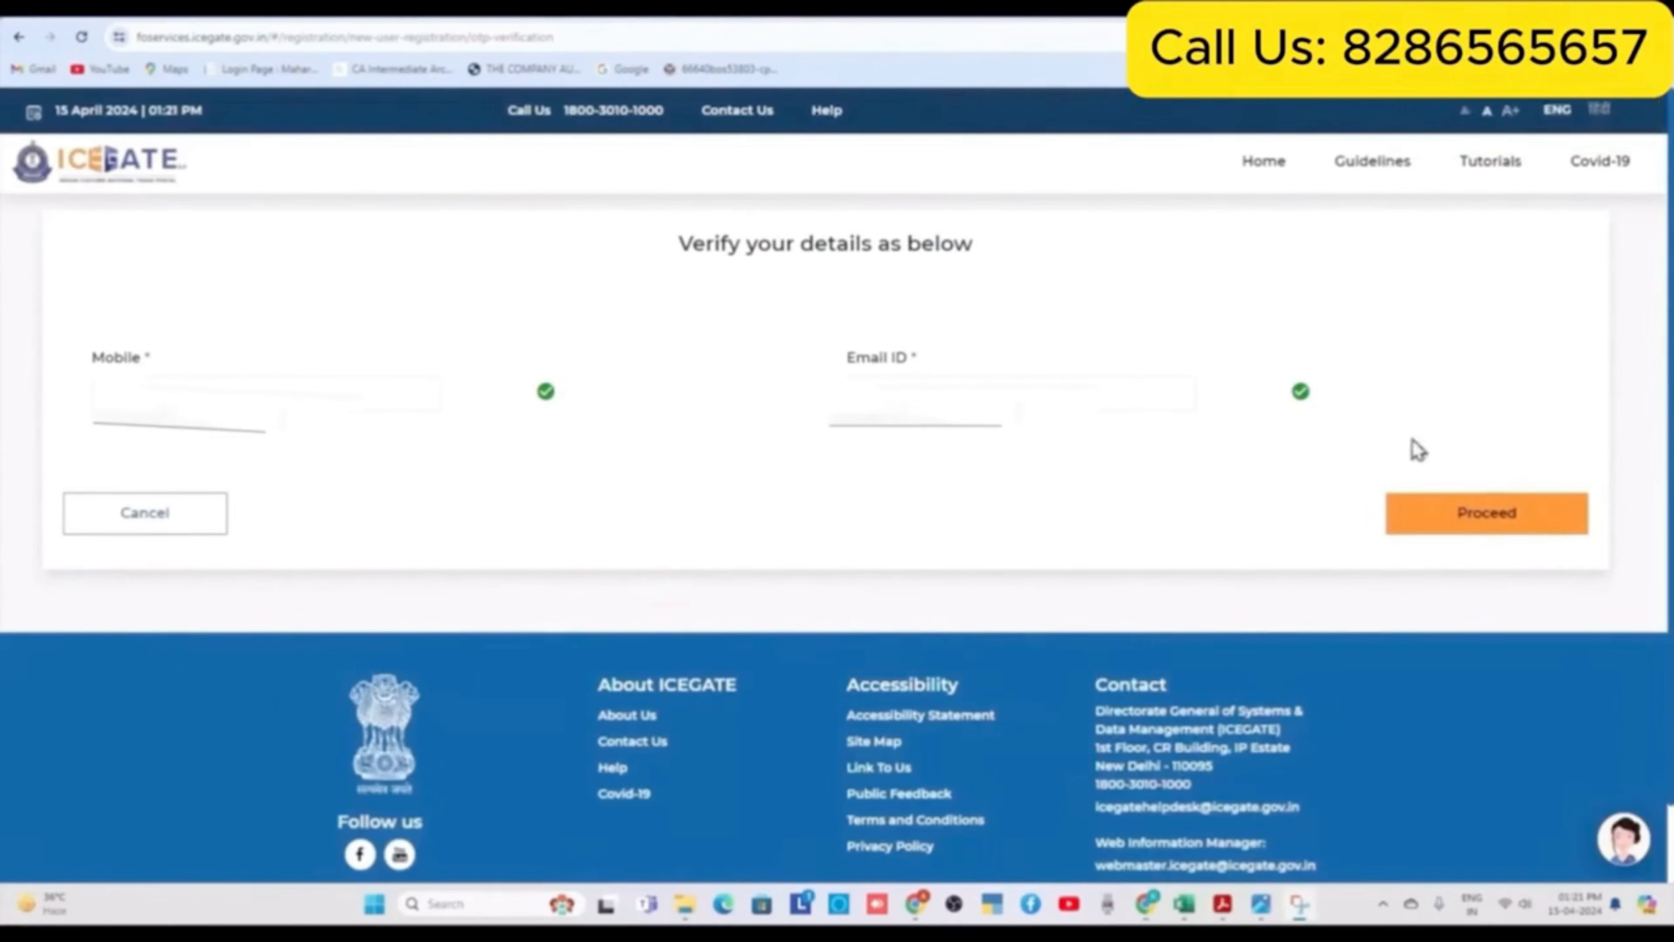
left_click(1433, 522)
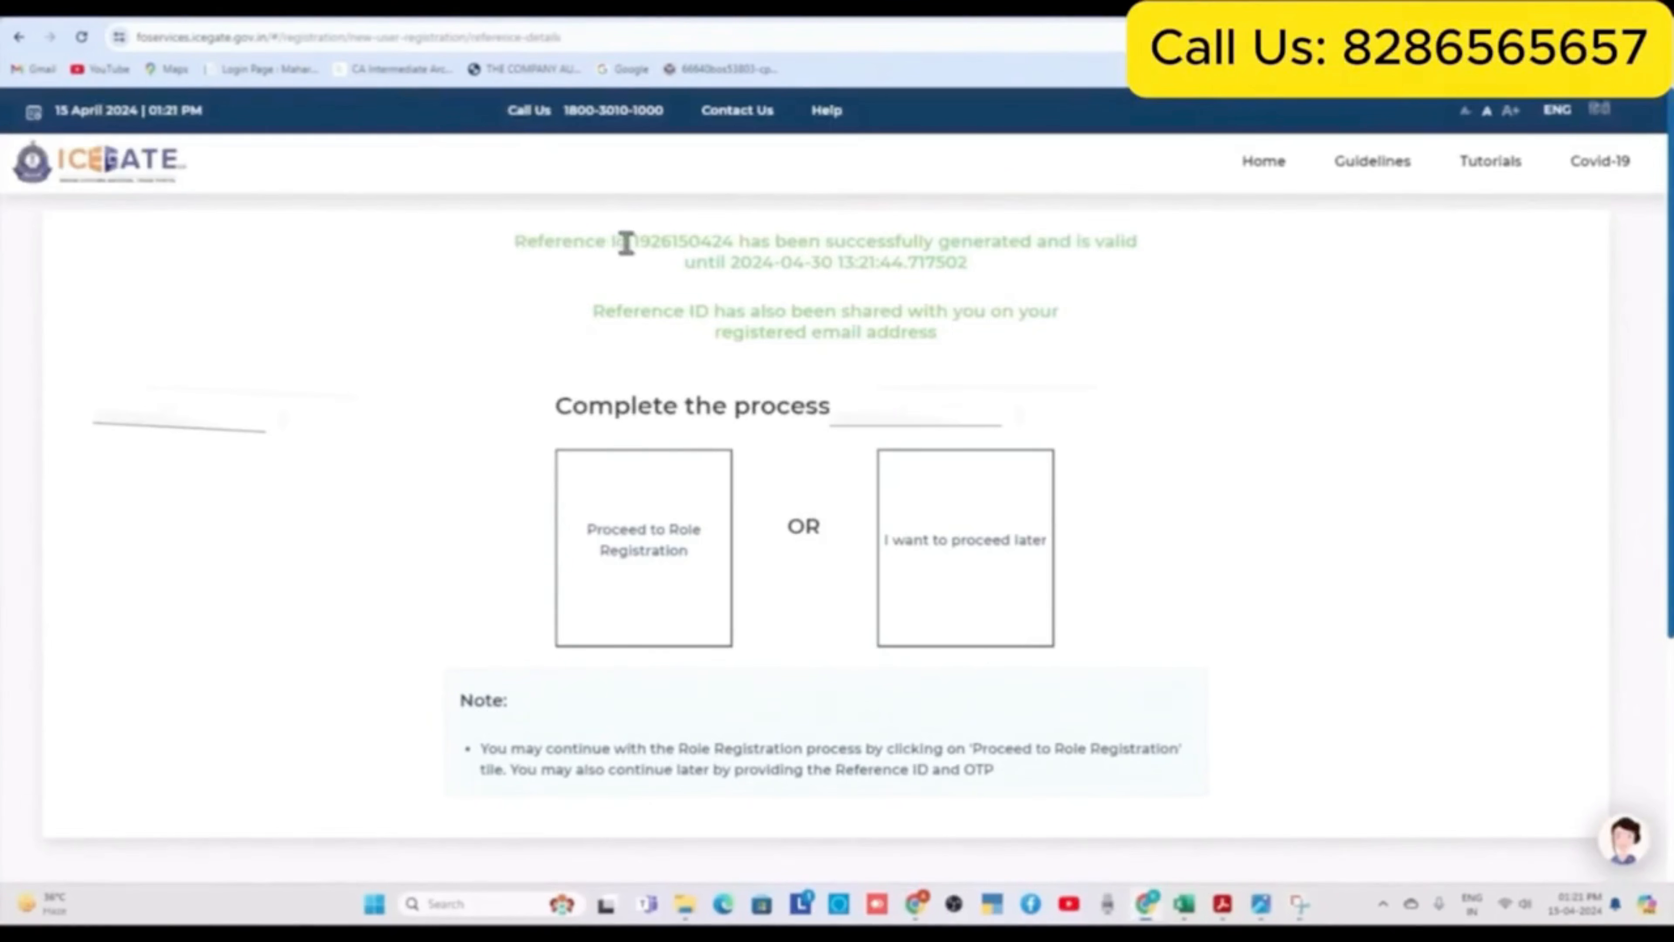
Proceed to role registration from the reference ID page and set the organisation's entity type to Pvt.
left_click_drag(632, 242, 734, 242)
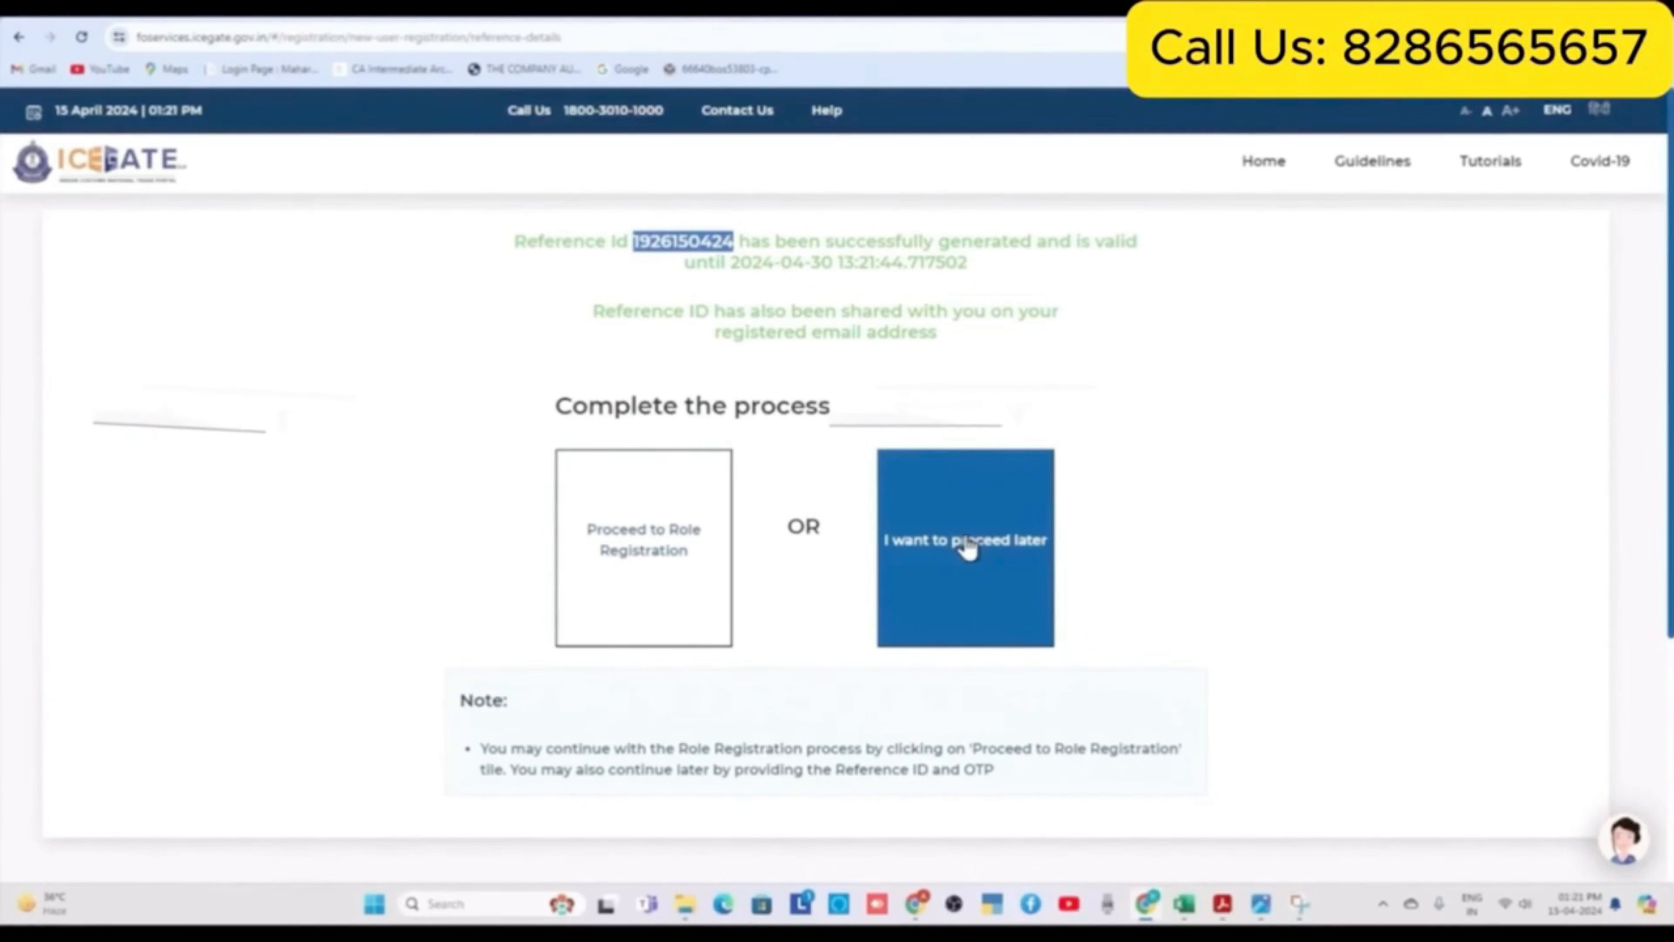
left_click(665, 557)
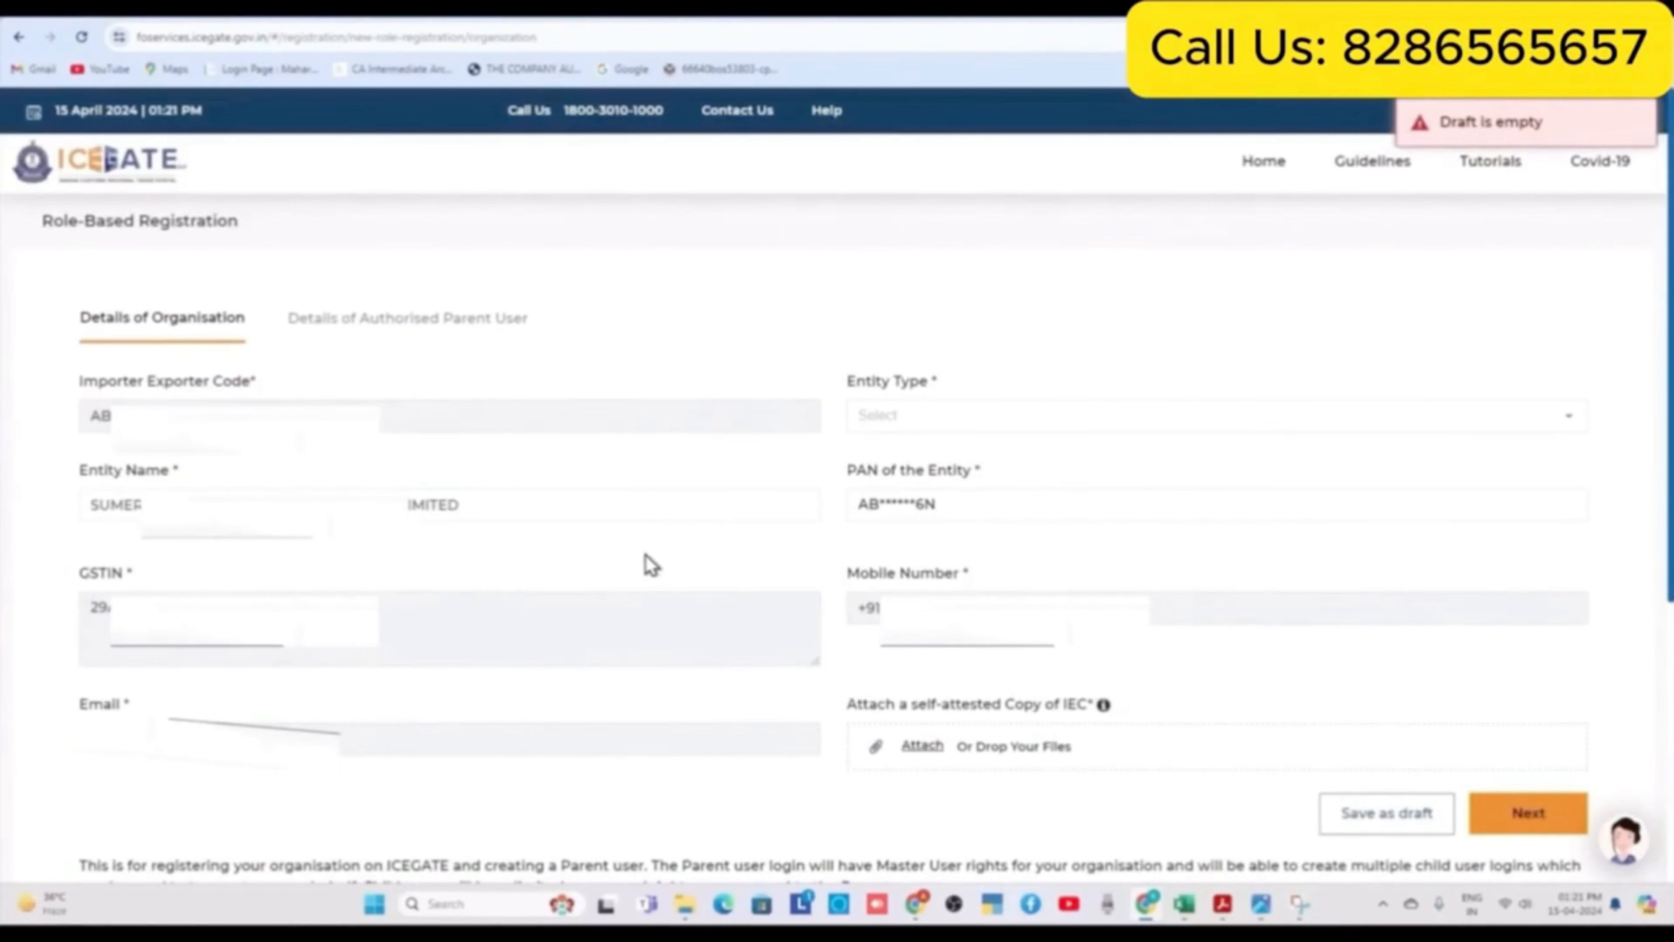
scroll(918, 554, "down", 5)
scroll(918, 554, "up", 5)
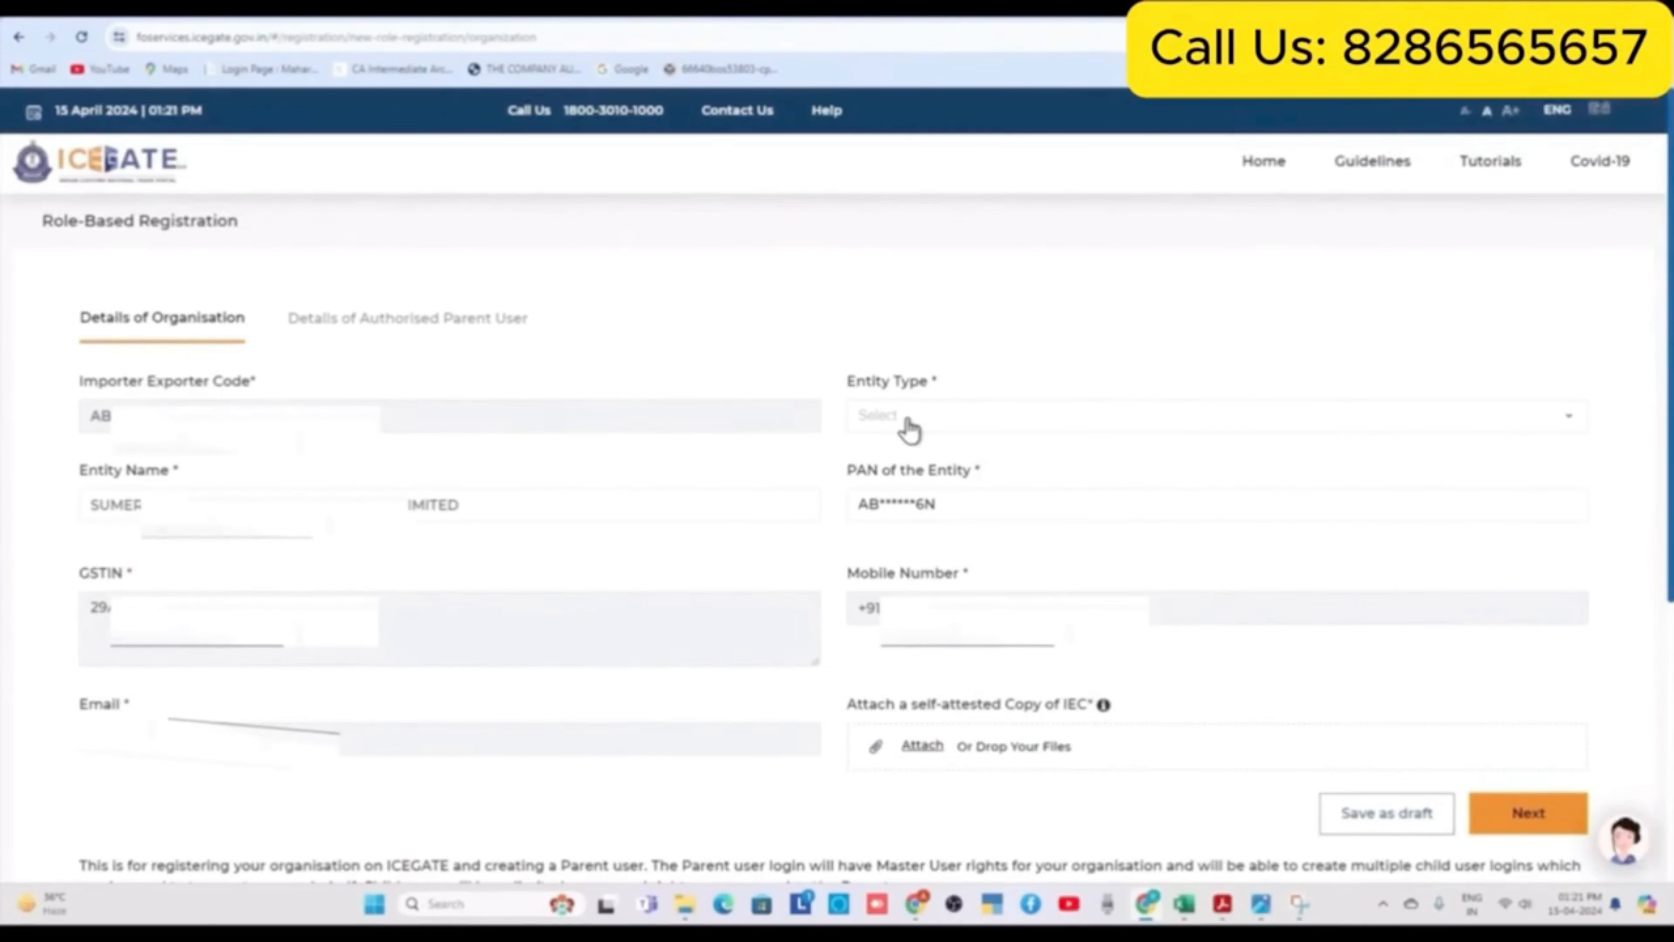
left_click(908, 427)
scroll(1246, 580, "down", 2)
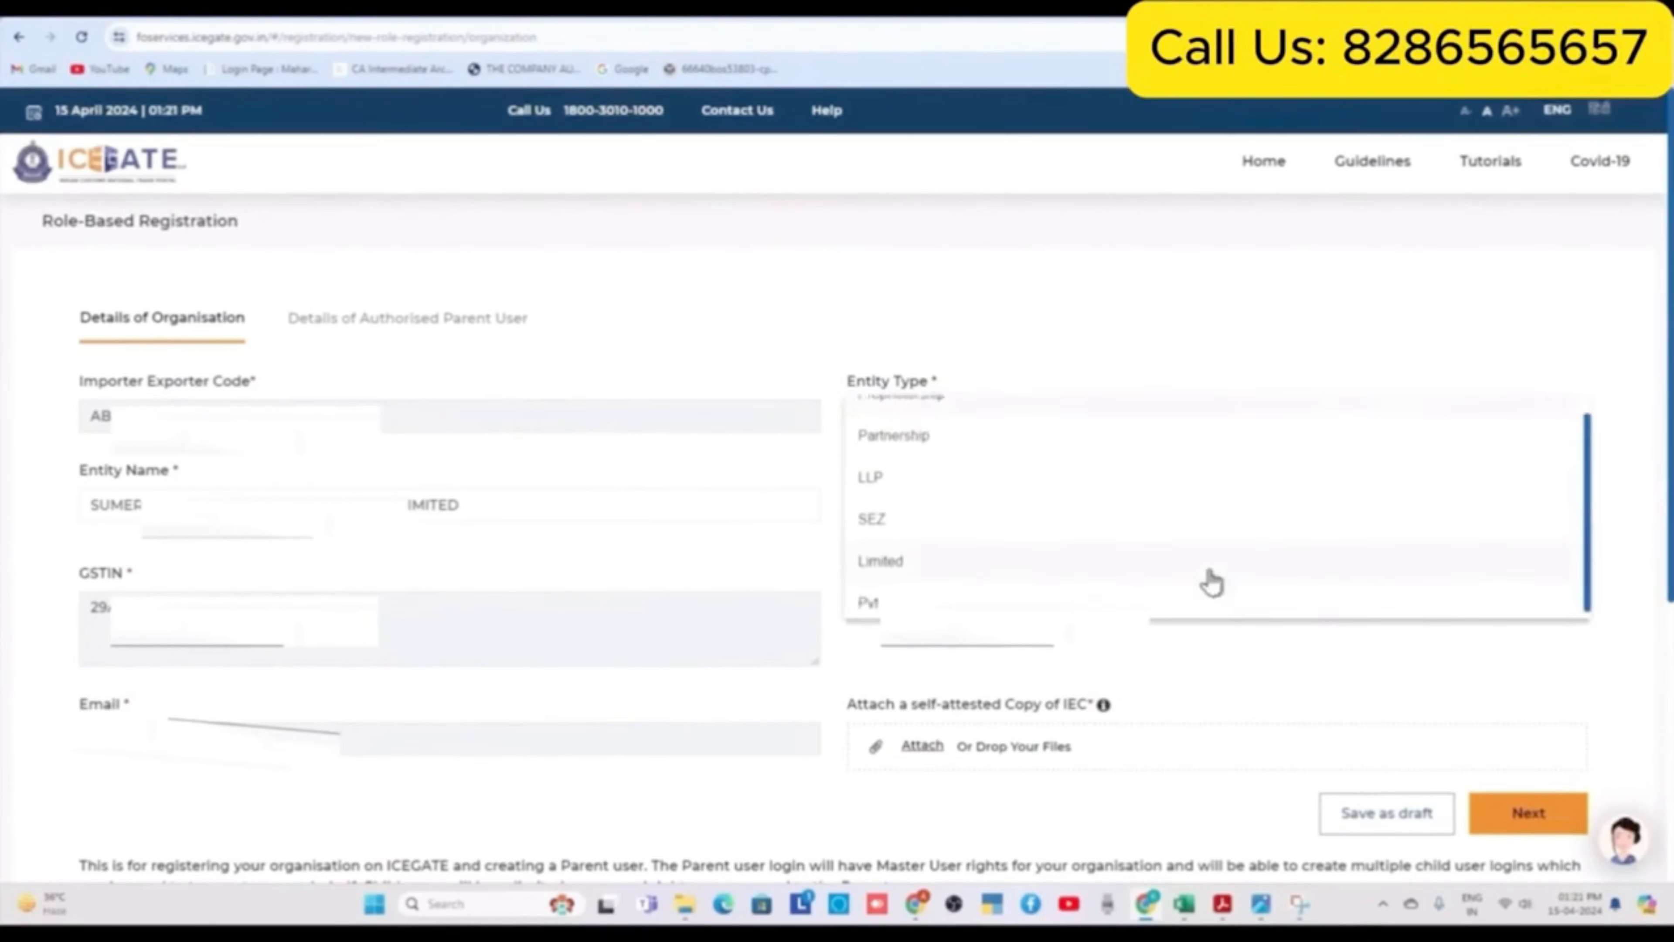
left_click(1021, 593)
Attach the self-attested IEC copy SumeruIec.Pdf and continue to the authorised parent user's details.
left_click(834, 545)
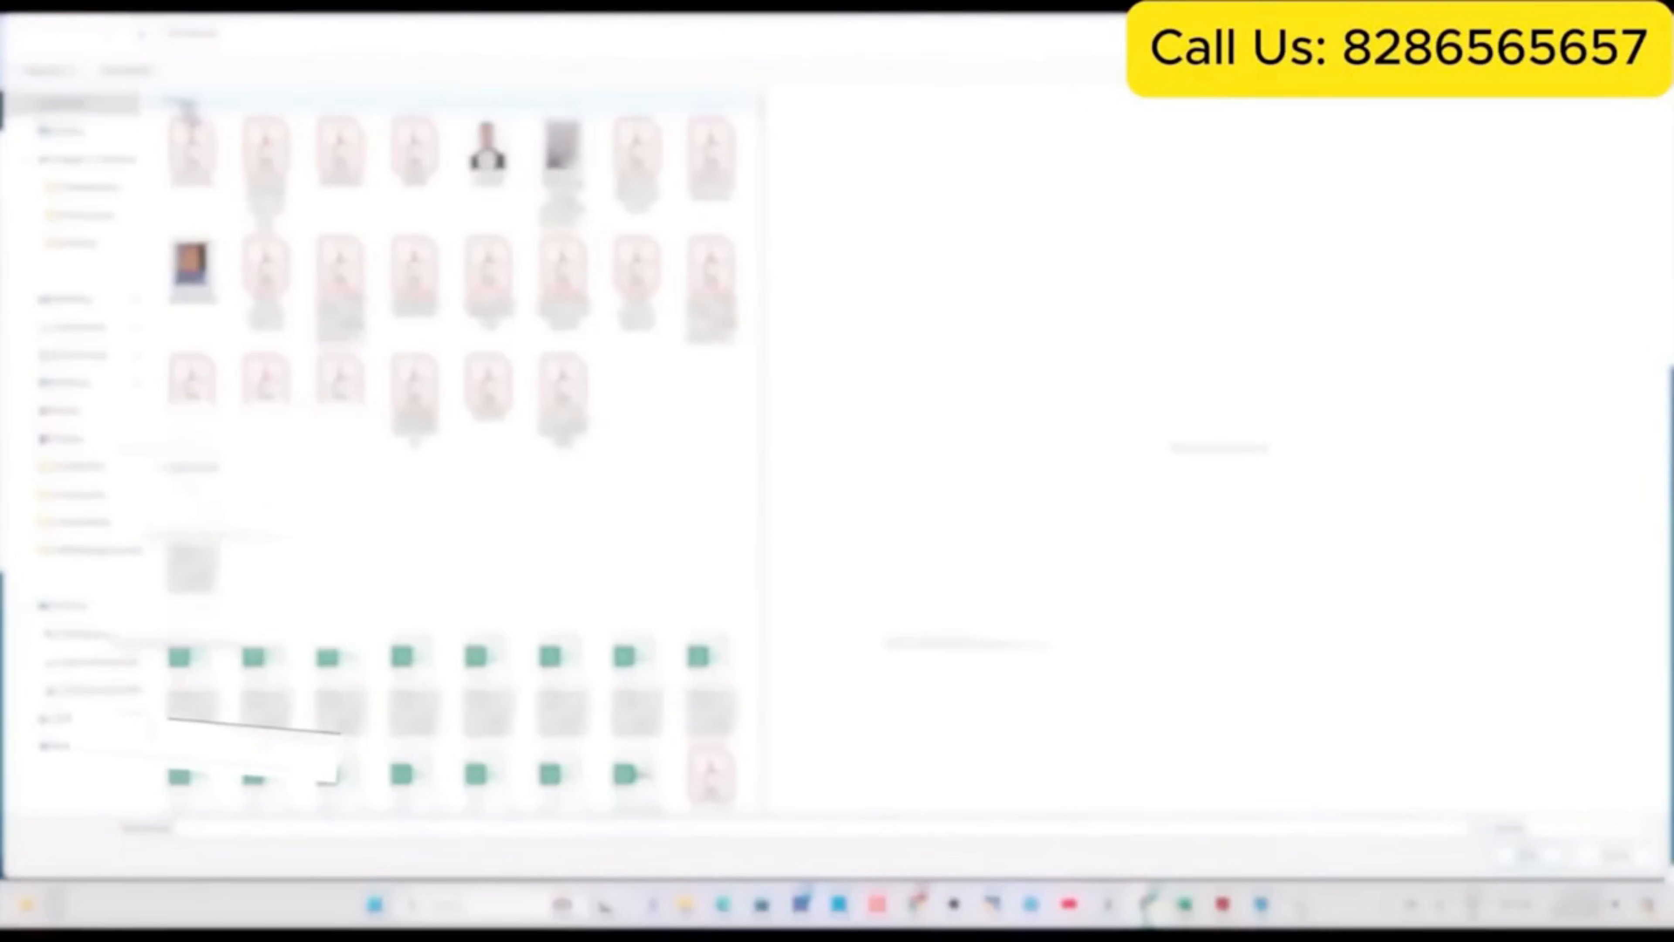
left_click(191, 141)
left_click(1525, 857)
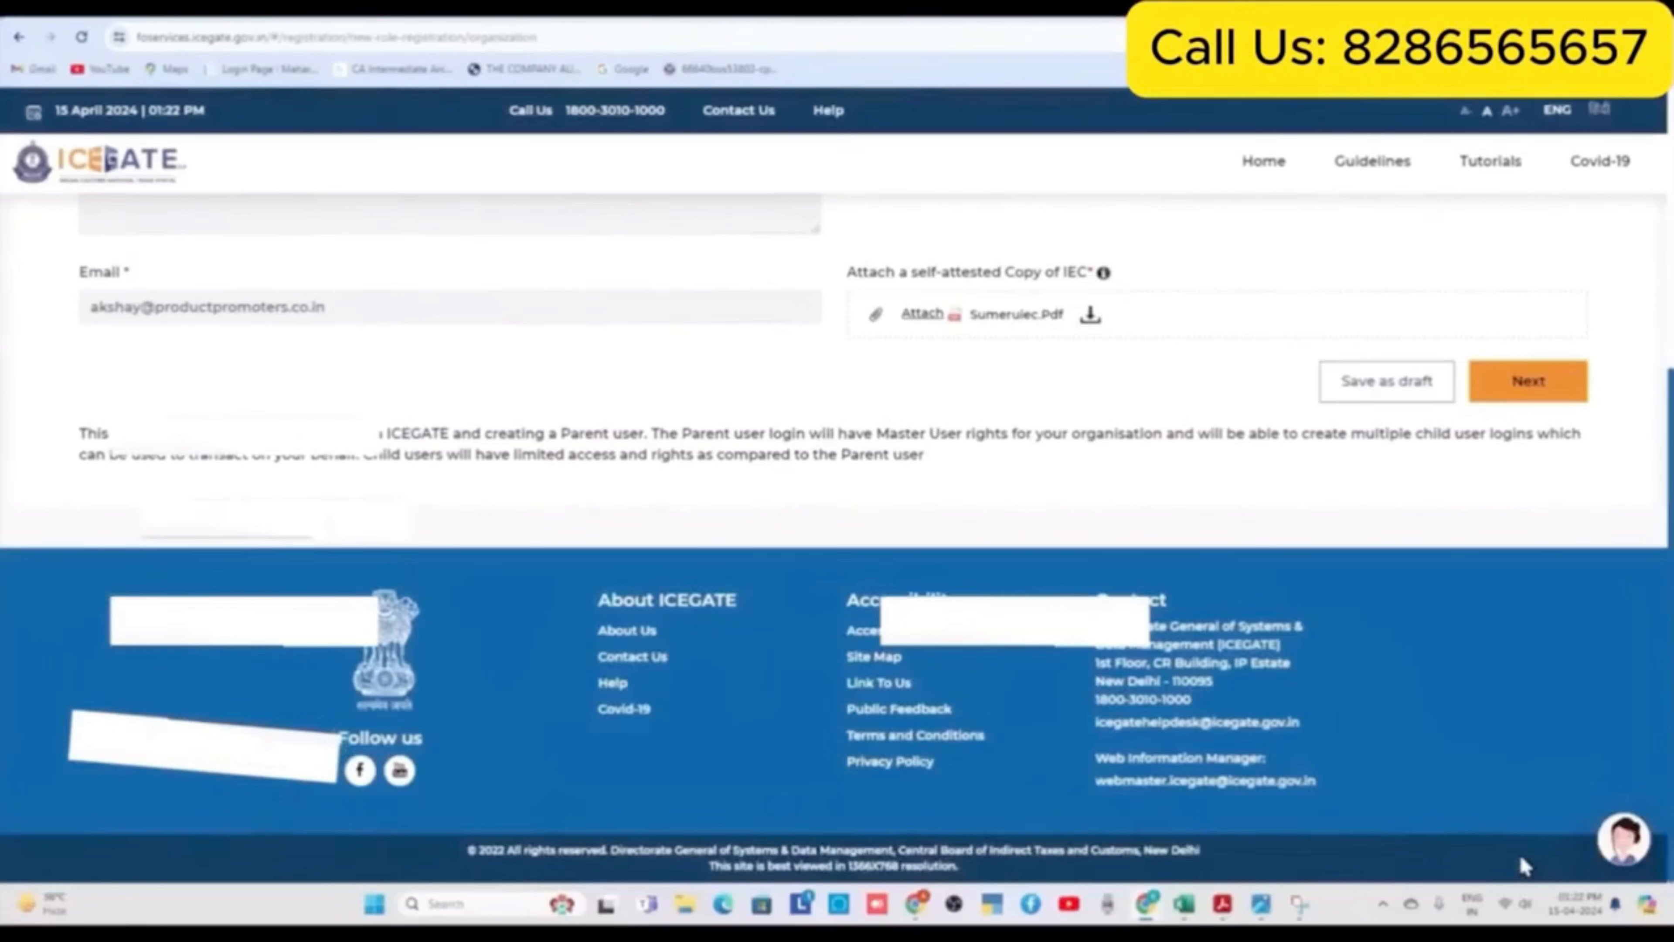
left_click(1486, 394)
Fill in the authorised parent user's name and PAN, and validate their Aadhaar through DigiLocker.
left_click(252, 414)
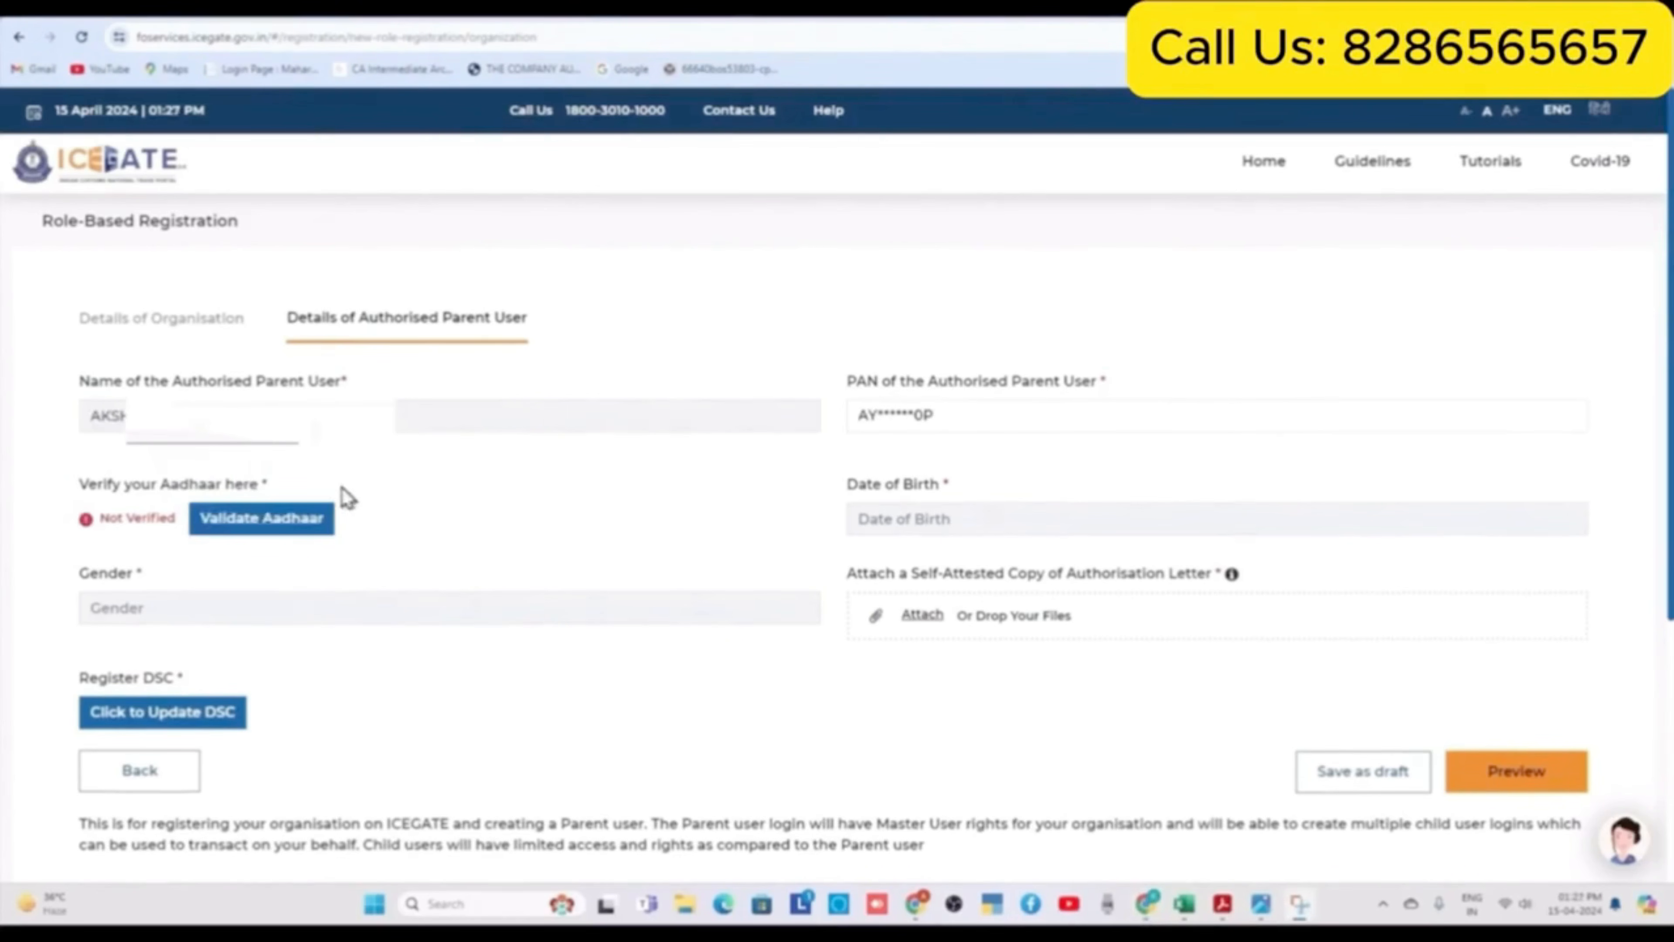
left_click(298, 521)
left_click(837, 574)
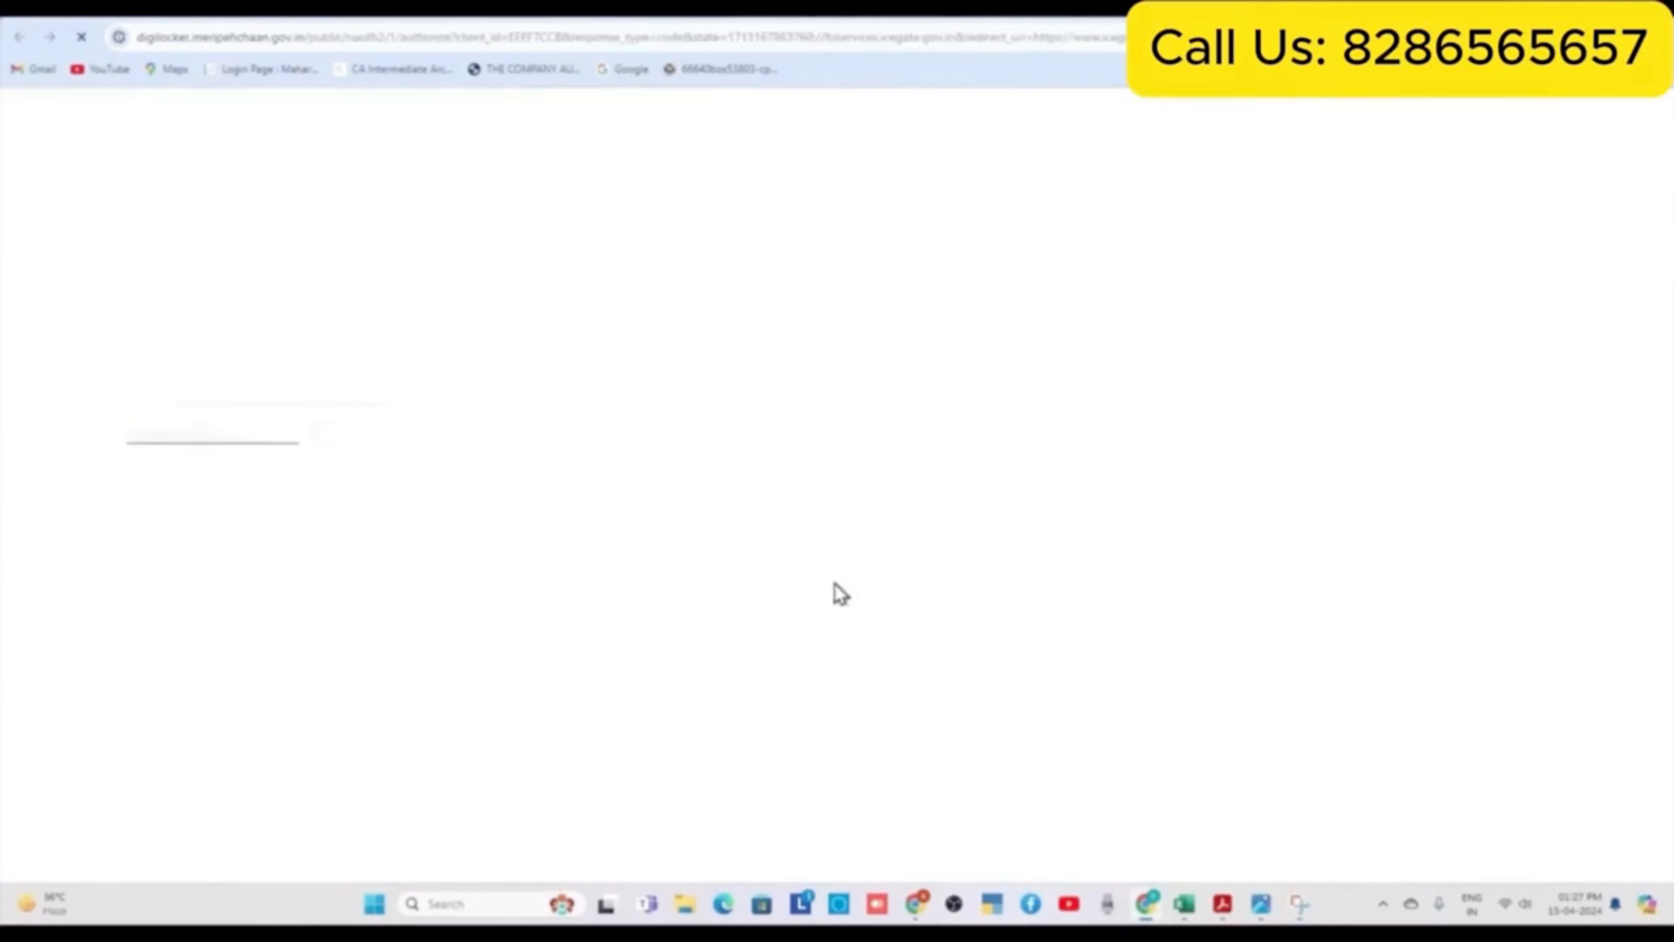
left_click(916, 271)
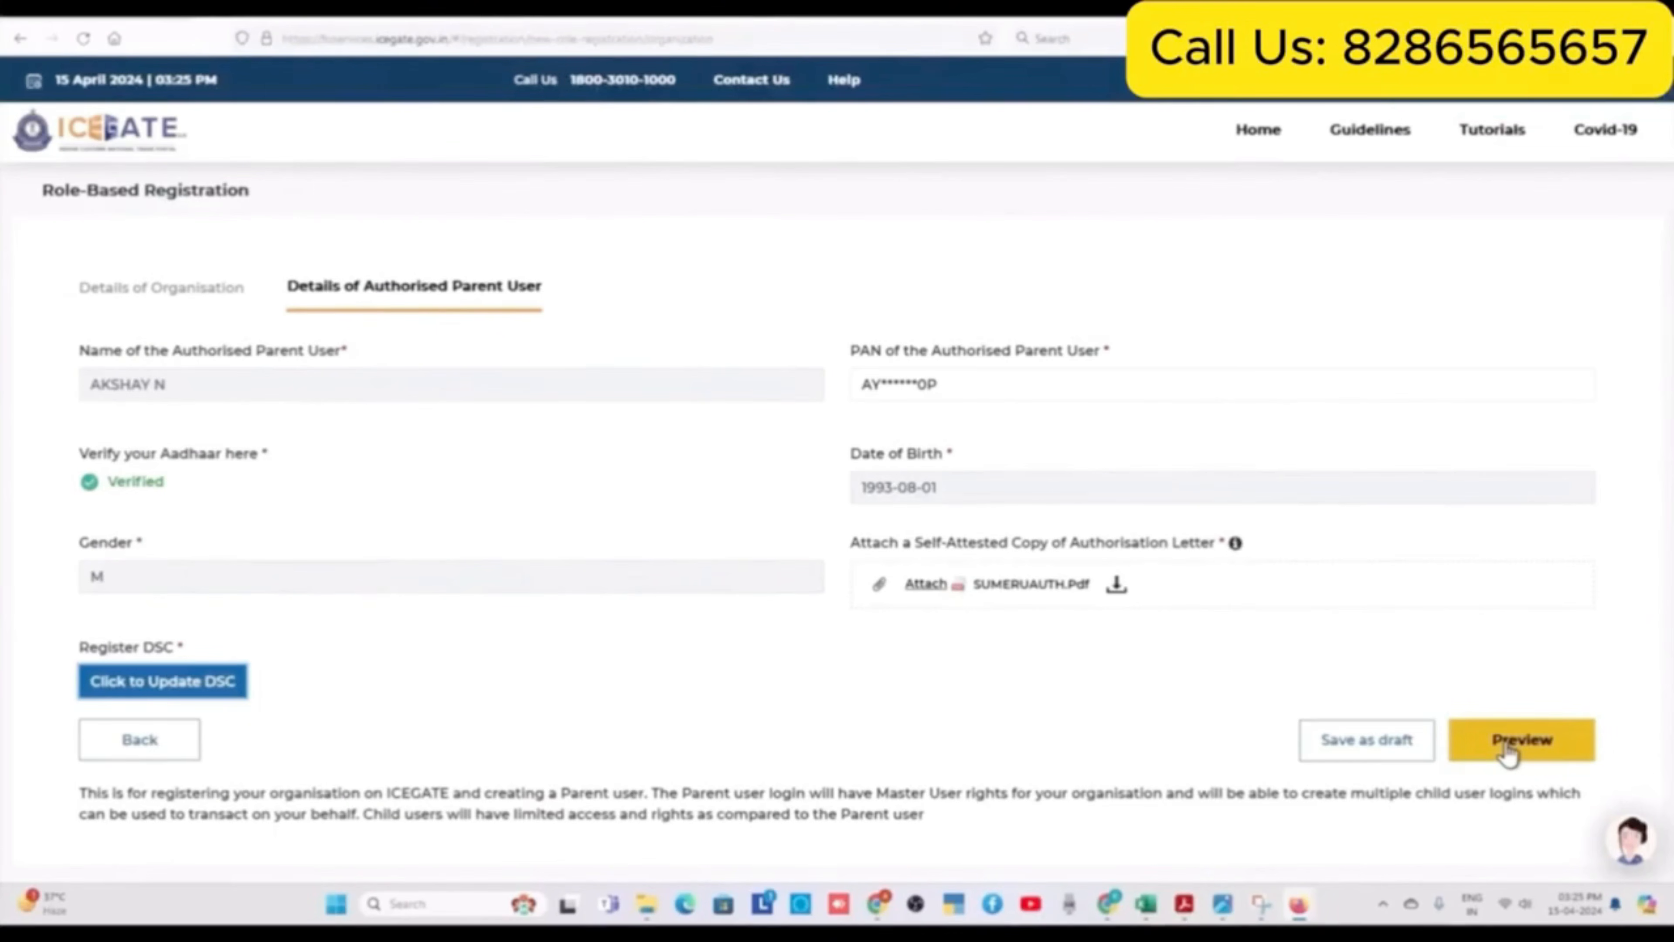
Preview the completed role registration and submit it for approval.
left_click(1509, 745)
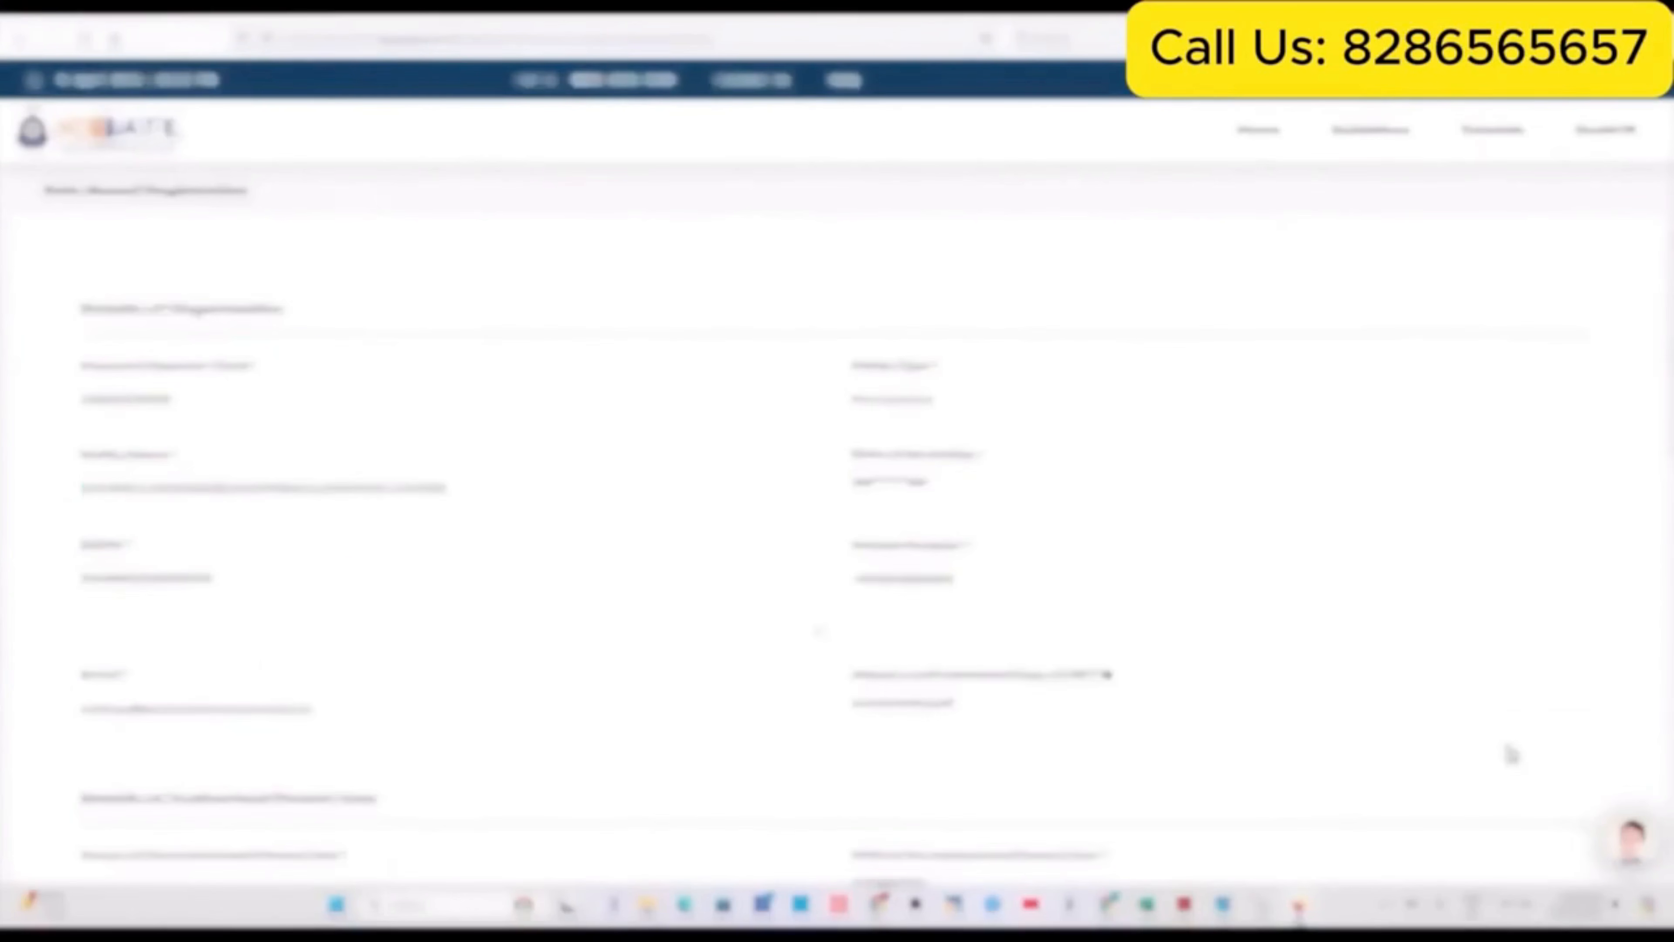
scroll(1334, 683, "down", 10)
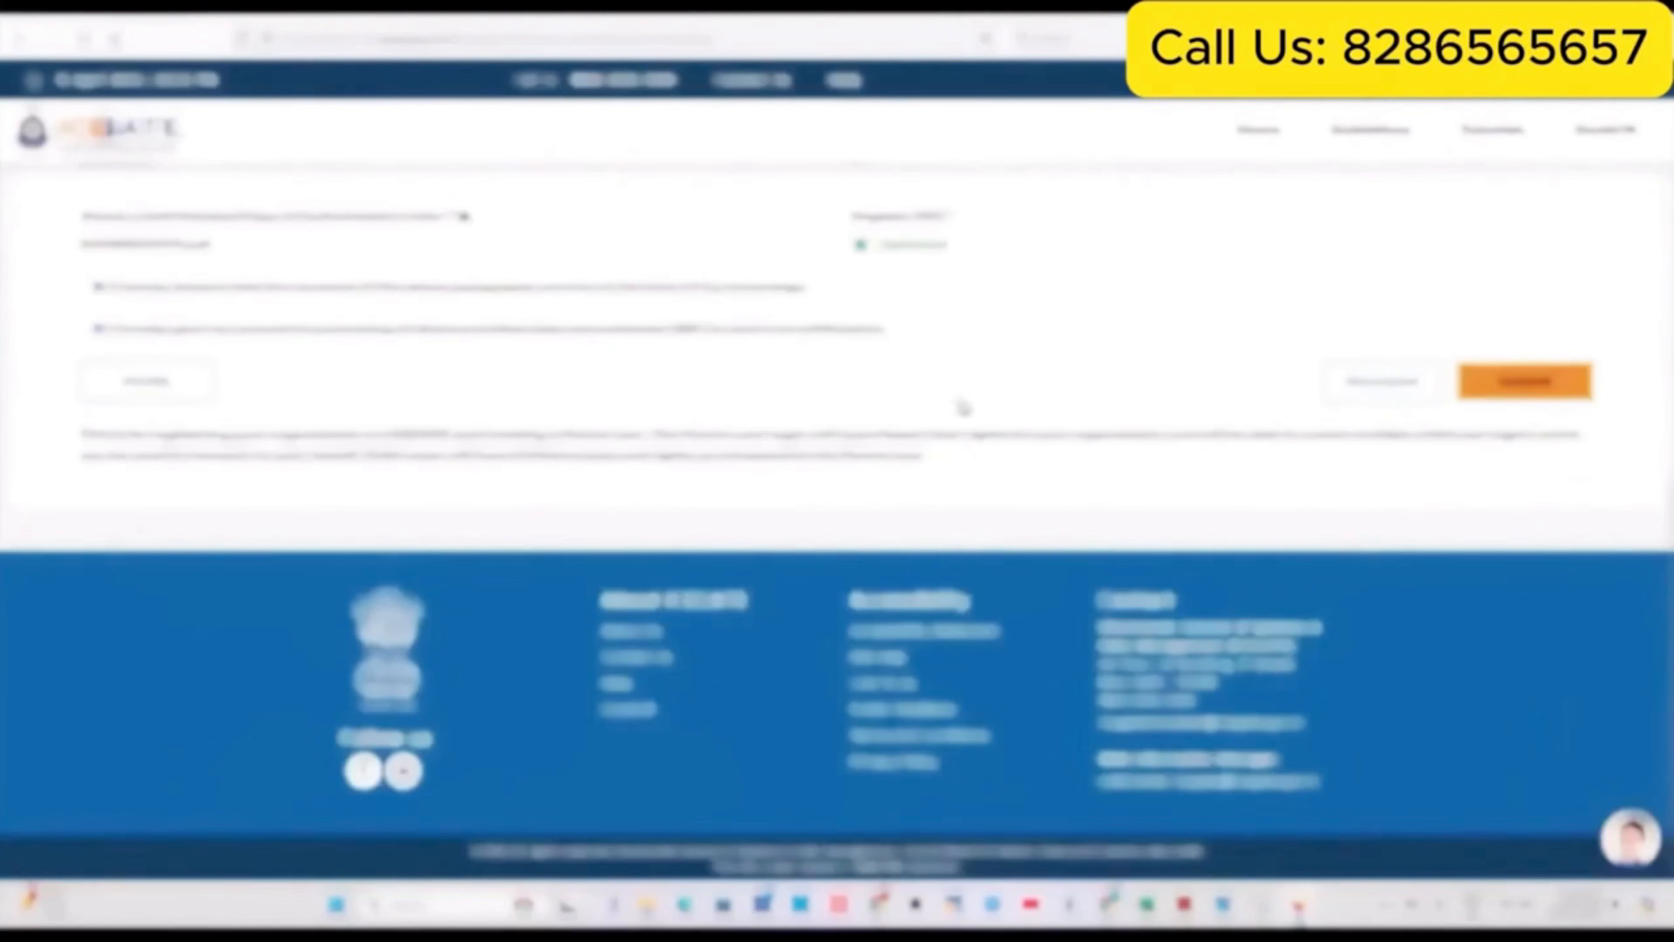
left_click(1509, 392)
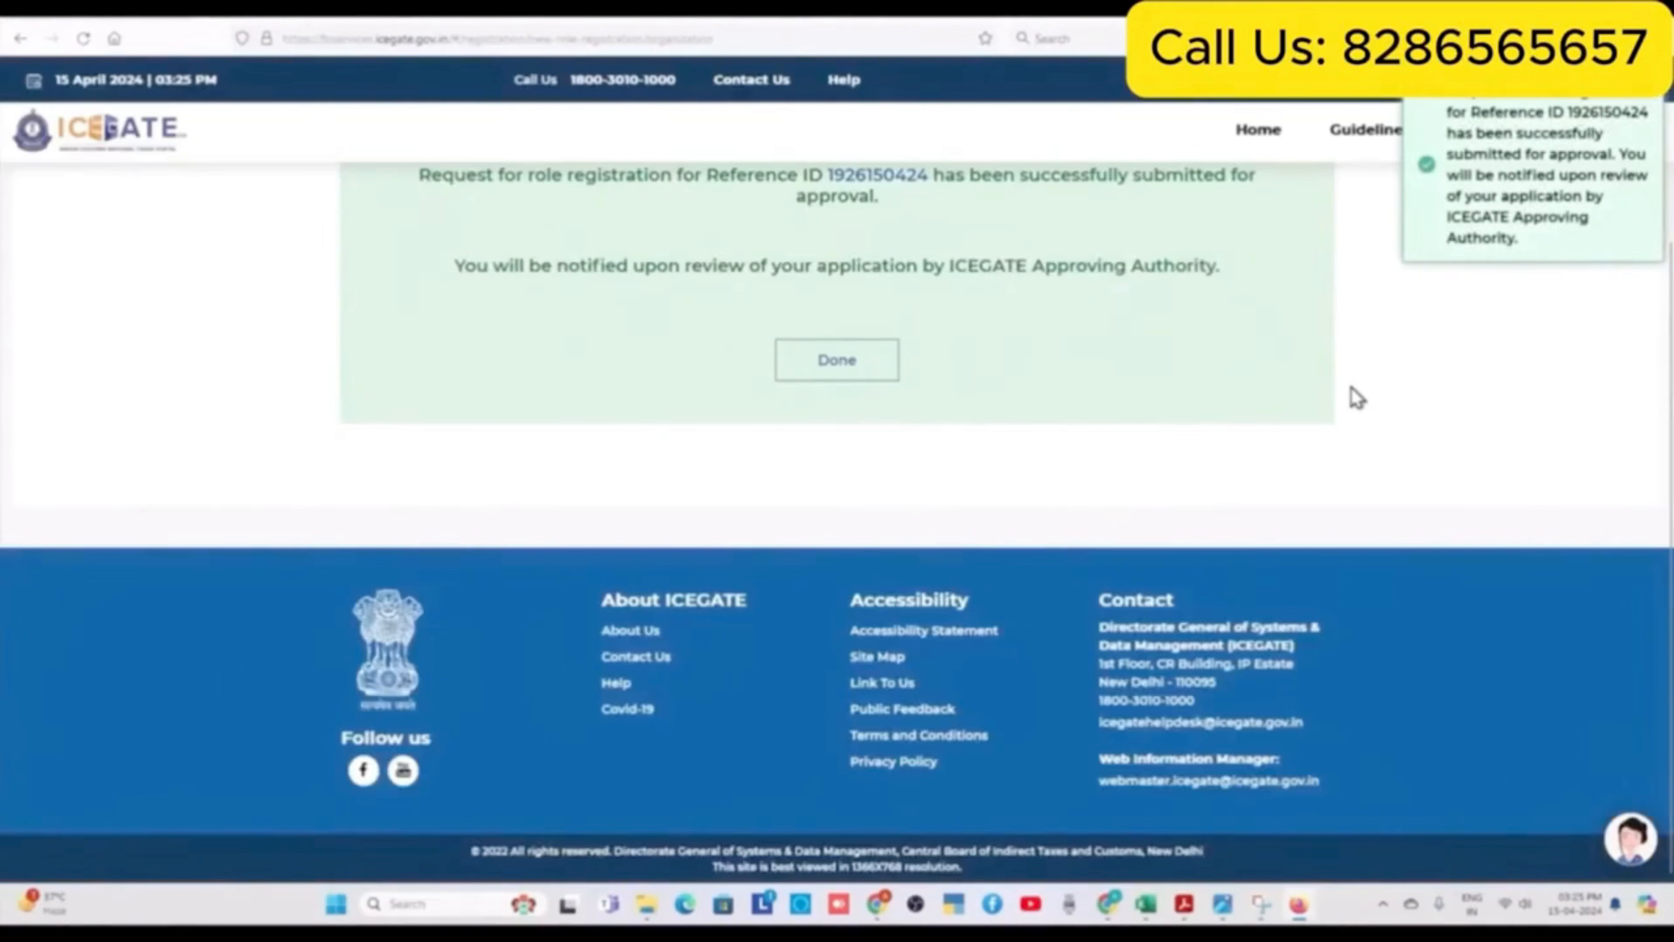
scroll(1356, 397, "up", 3)
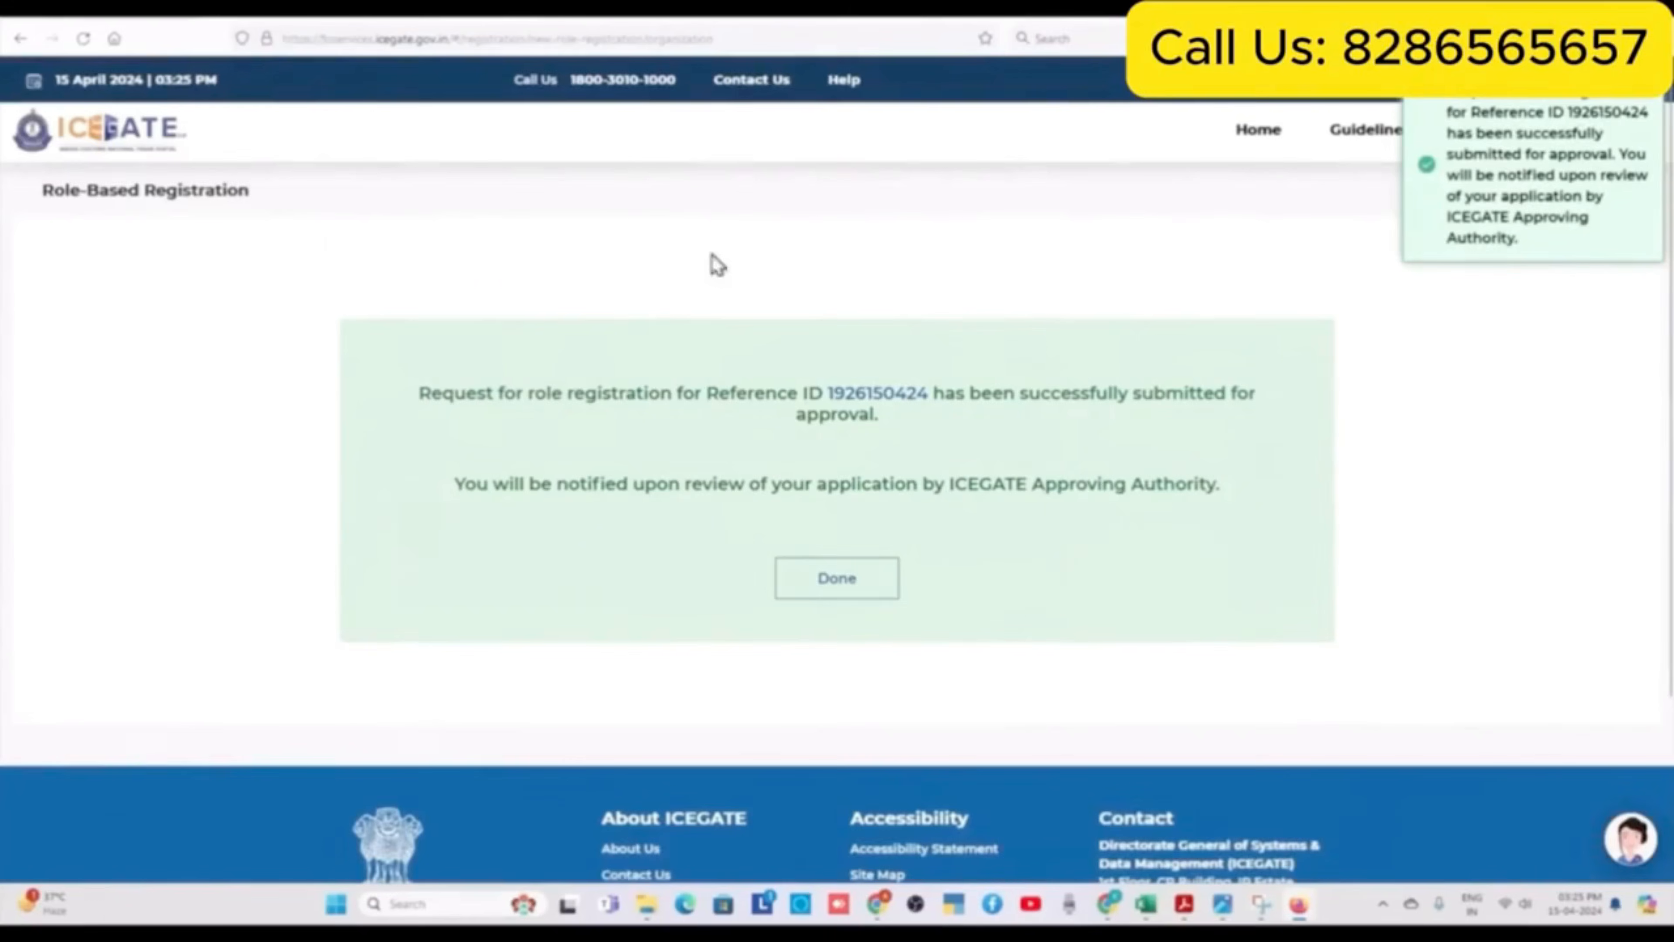